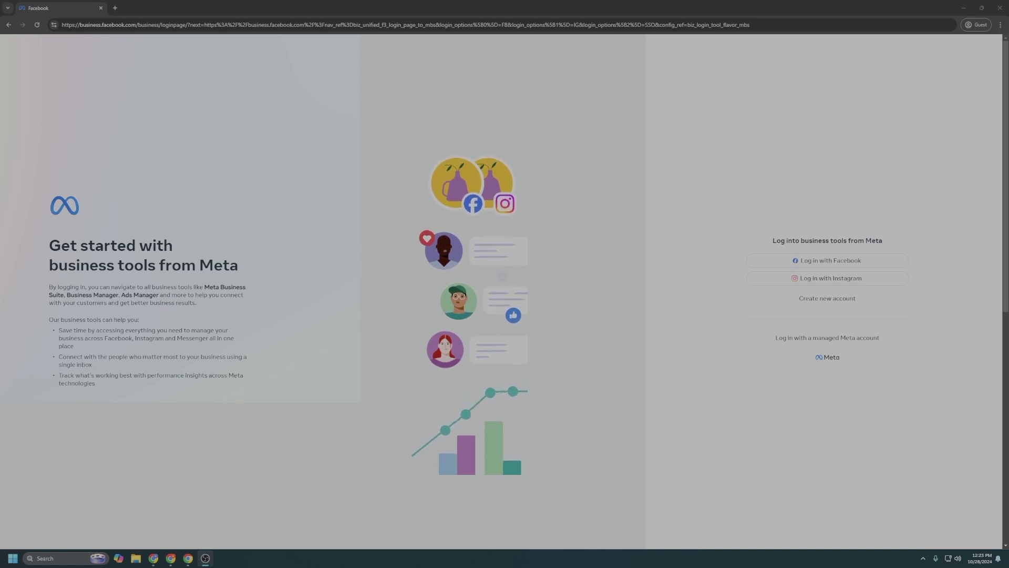
# Examine the business tools login address, switch to the signed-in browser window and go from Business settings to Ads Manager.
pyautogui.moveTo(63, 25); pyautogui.dragTo(136, 26)
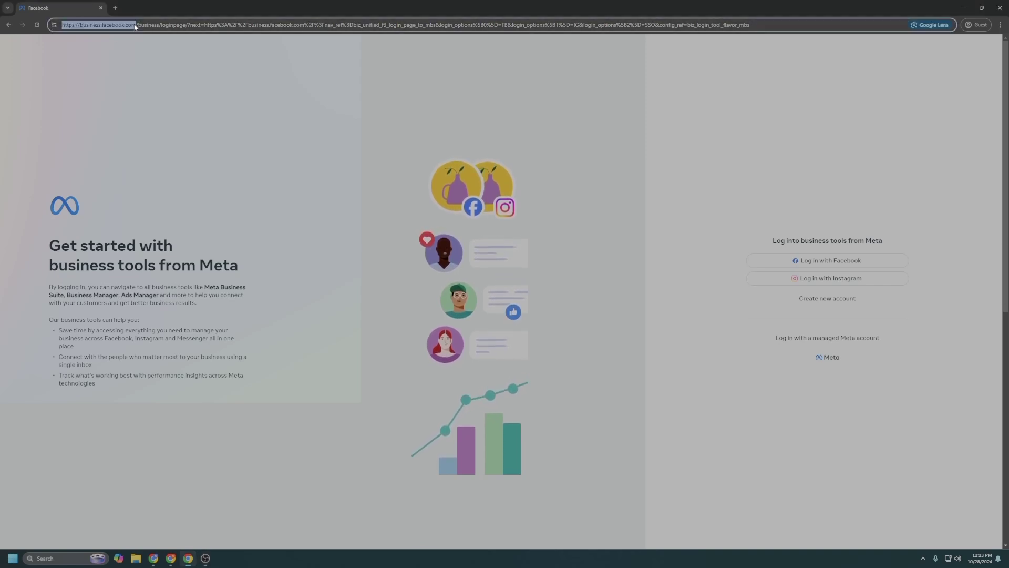
pyautogui.click(647, 115)
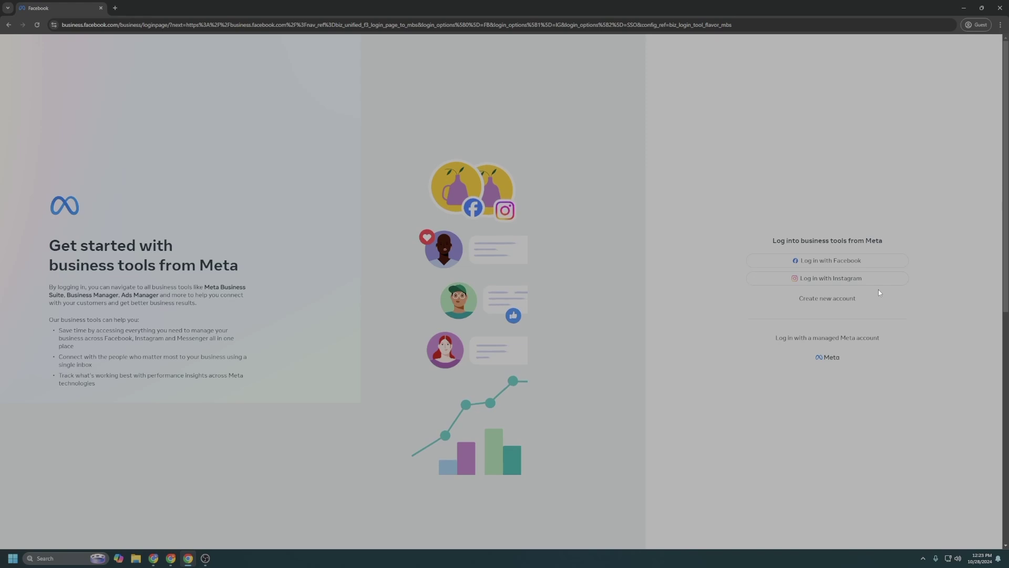
pyautogui.click(153, 558)
pyautogui.click(106, 44)
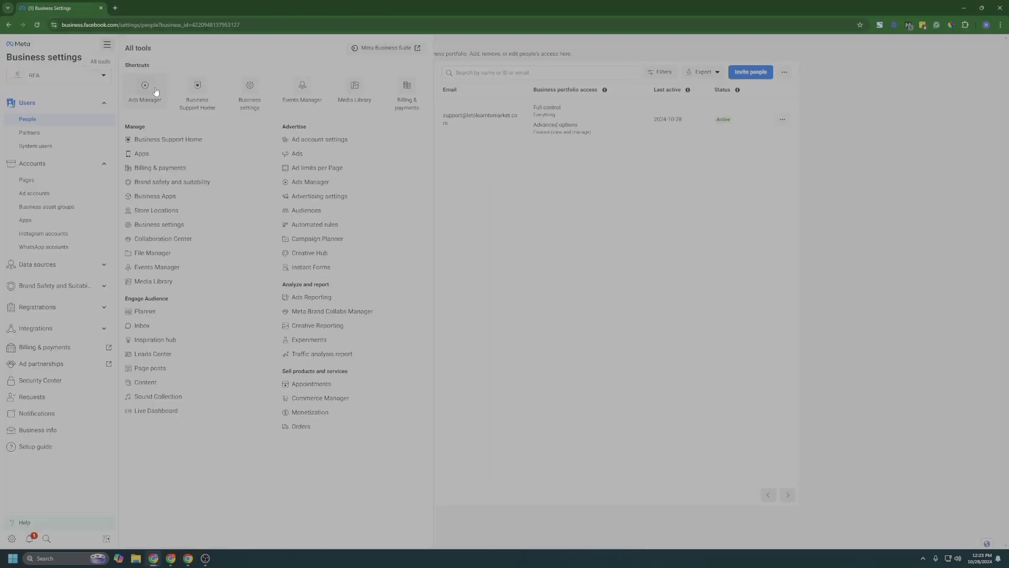
pyautogui.click(152, 89)
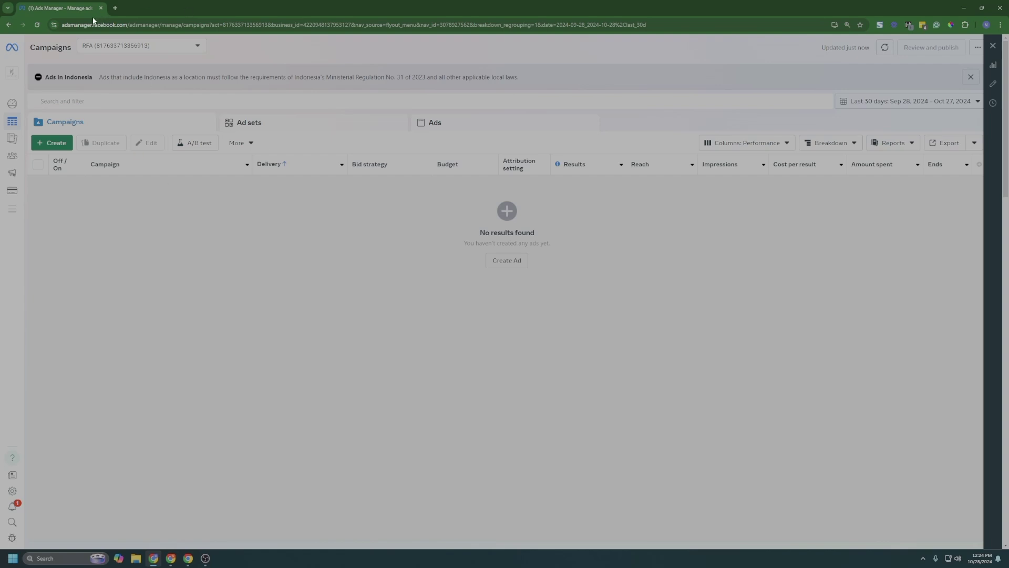
# Examine the Ads Manager web address, then return to Business settings through the list of all tools.
pyautogui.click(75, 25)
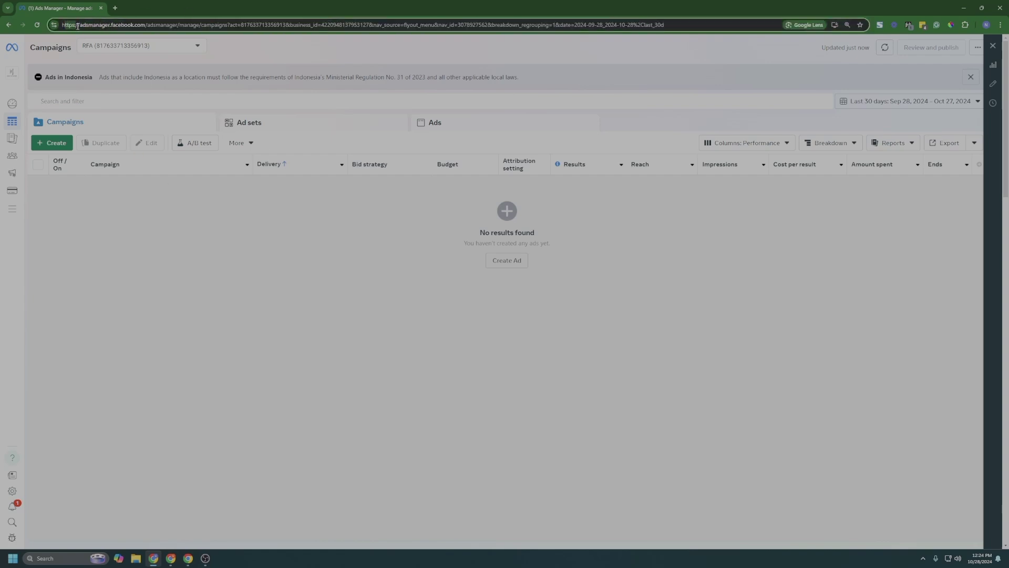
pyautogui.moveTo(63, 25); pyautogui.dragTo(145, 26)
pyautogui.click(202, 220)
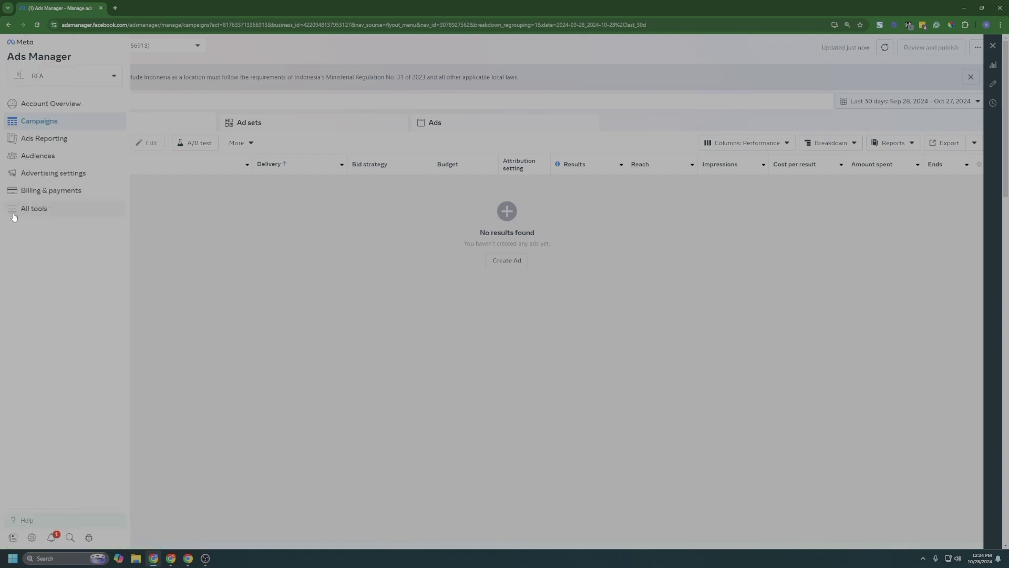
pyautogui.click(30, 213)
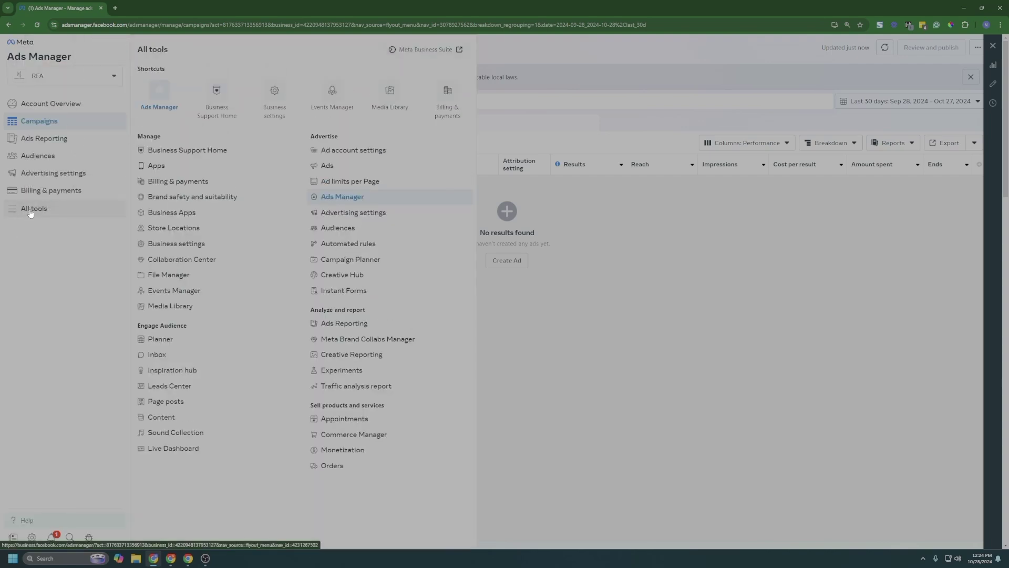
pyautogui.click(270, 100)
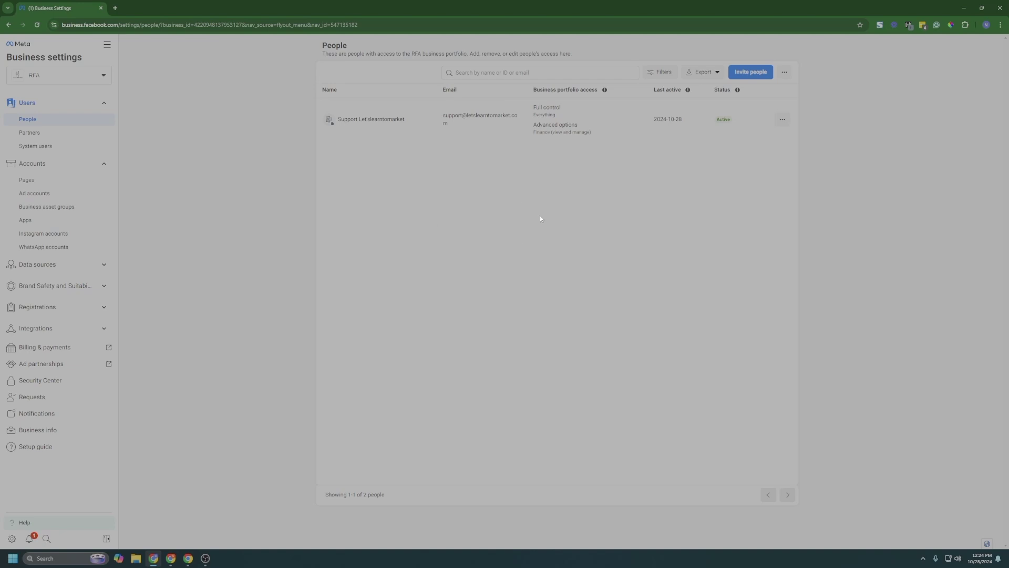
# View the assigned assets of the person listed under People, then close the details.
pyautogui.moveTo(337, 119); pyautogui.dragTo(419, 125)
pyautogui.click(419, 125)
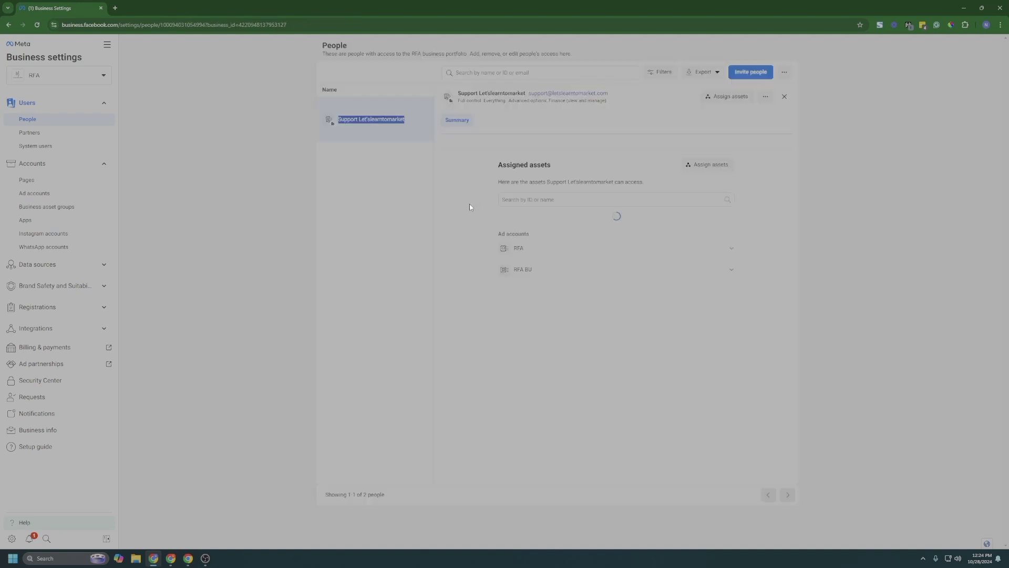
pyautogui.click(784, 97)
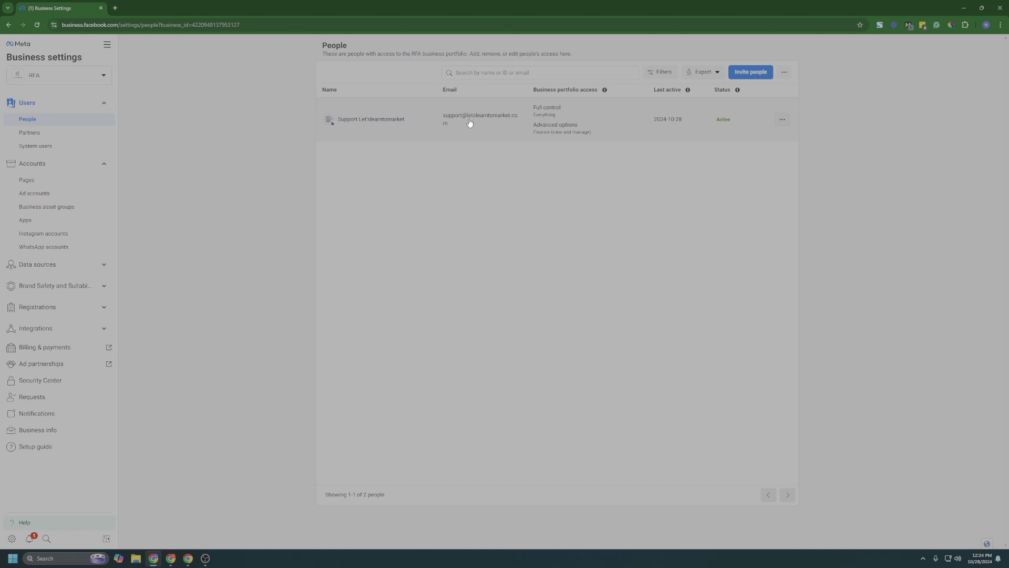
# Inspect the listed person's editable name and email info, then close it without changes.
pyautogui.click(782, 120)
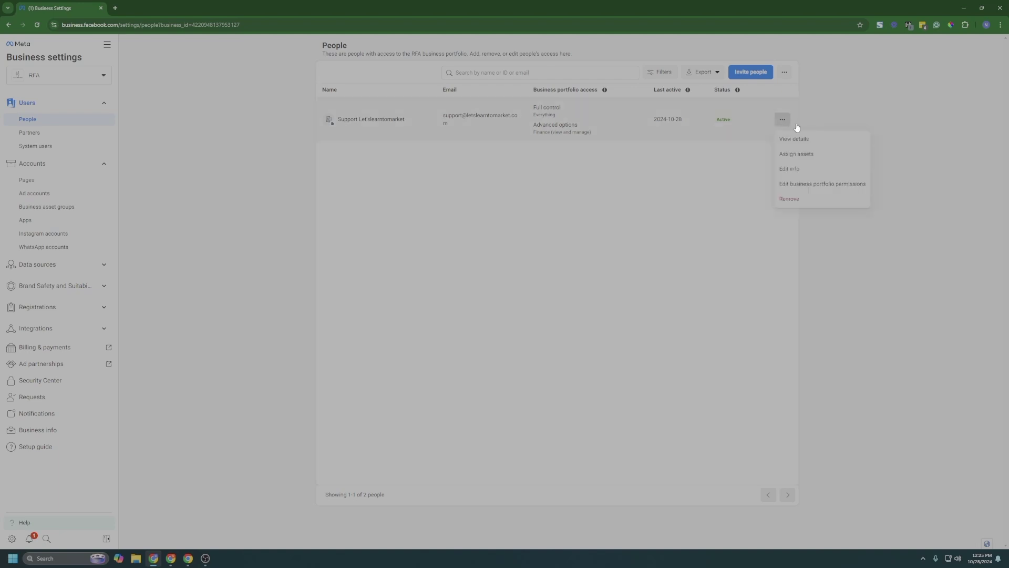
pyautogui.click(821, 169)
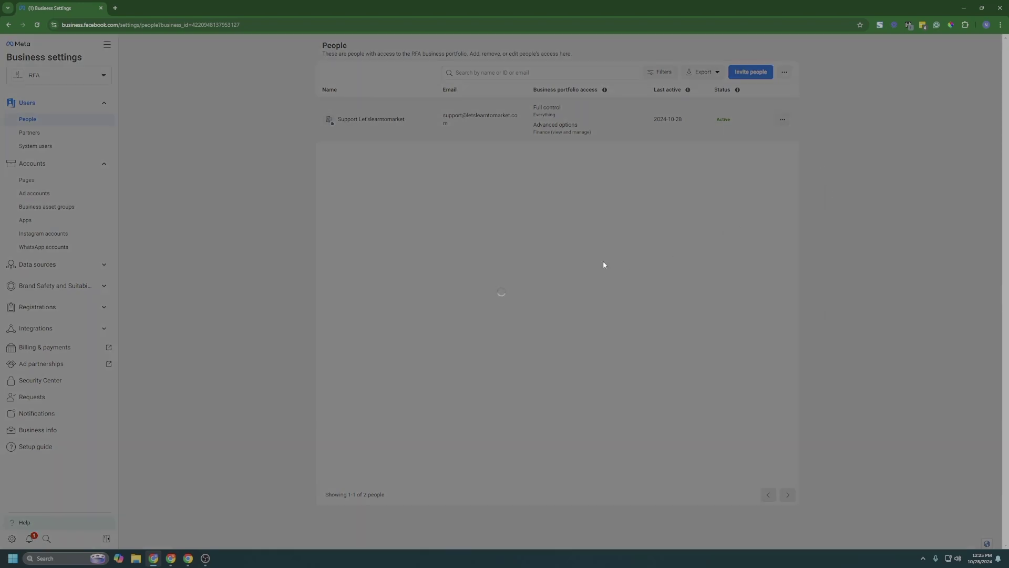
pyautogui.moveTo(473, 186); pyautogui.dragTo(448, 248)
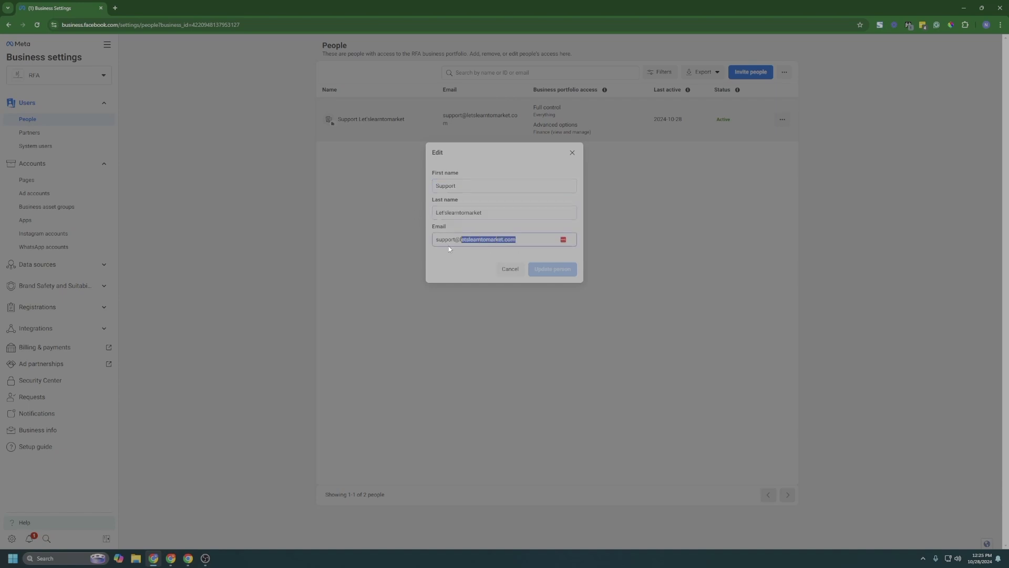
pyautogui.click(573, 152)
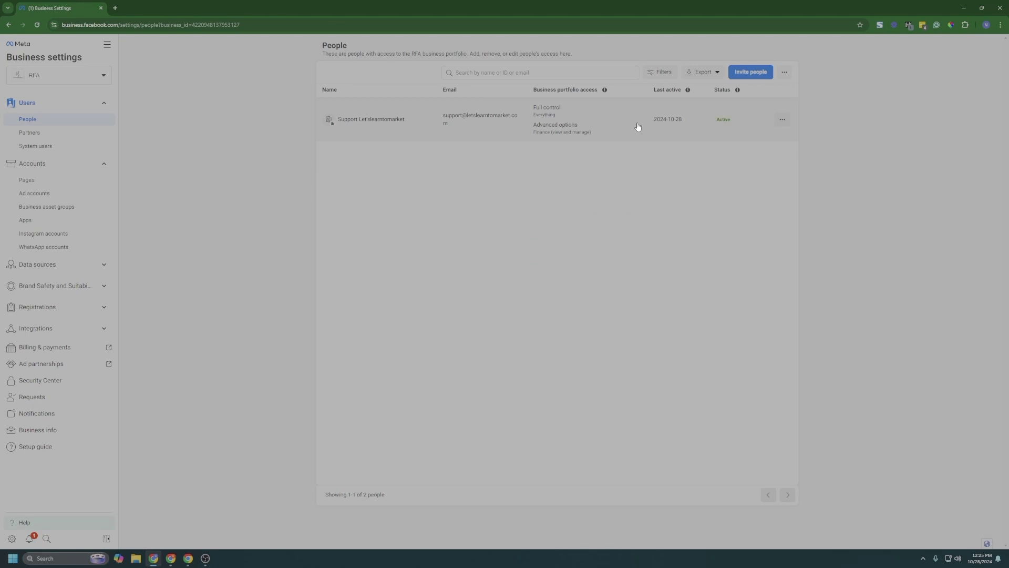
# Review the listed person's business portfolio permissions and the Invite people form, closing both without changes.
pyautogui.moveTo(533, 108); pyautogui.dragTo(609, 153)
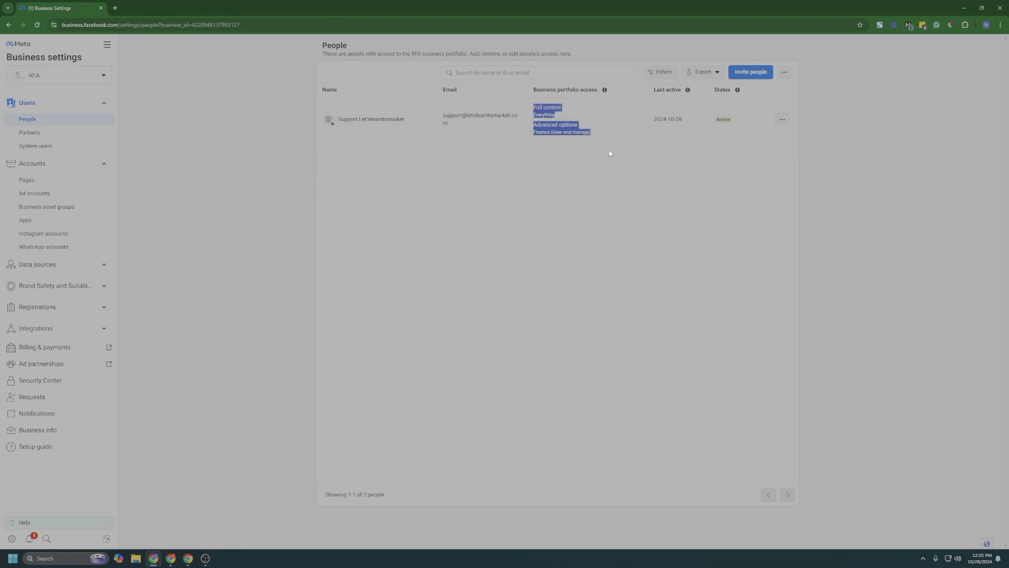
pyautogui.click(609, 151)
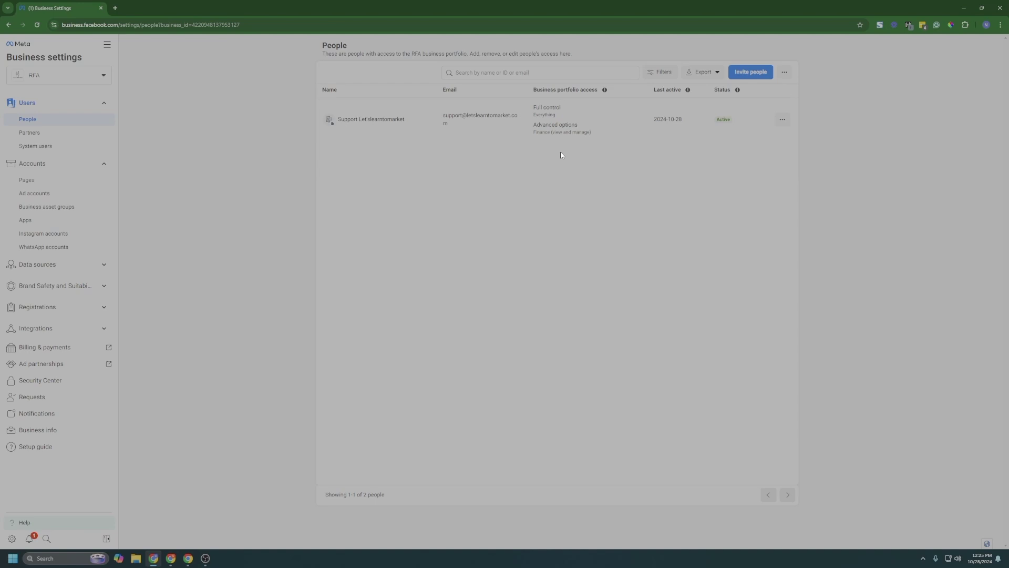
pyautogui.click(785, 122)
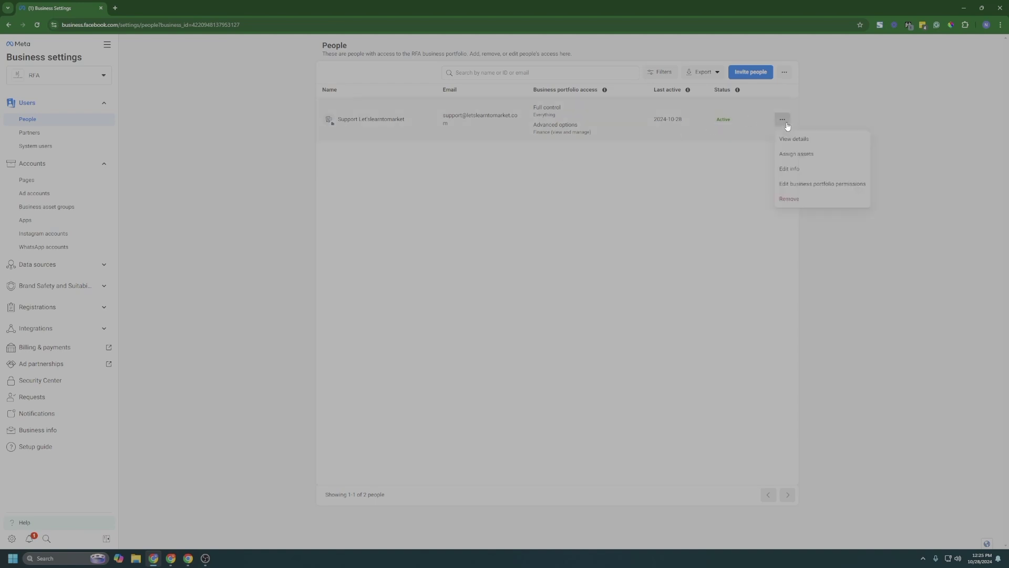
pyautogui.click(810, 183)
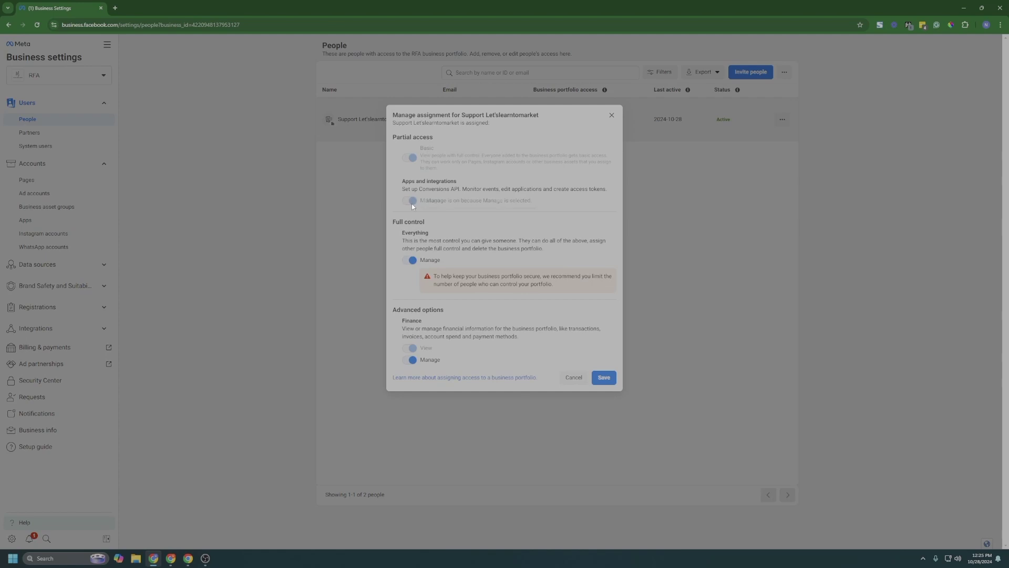
pyautogui.click(612, 116)
pyautogui.click(751, 72)
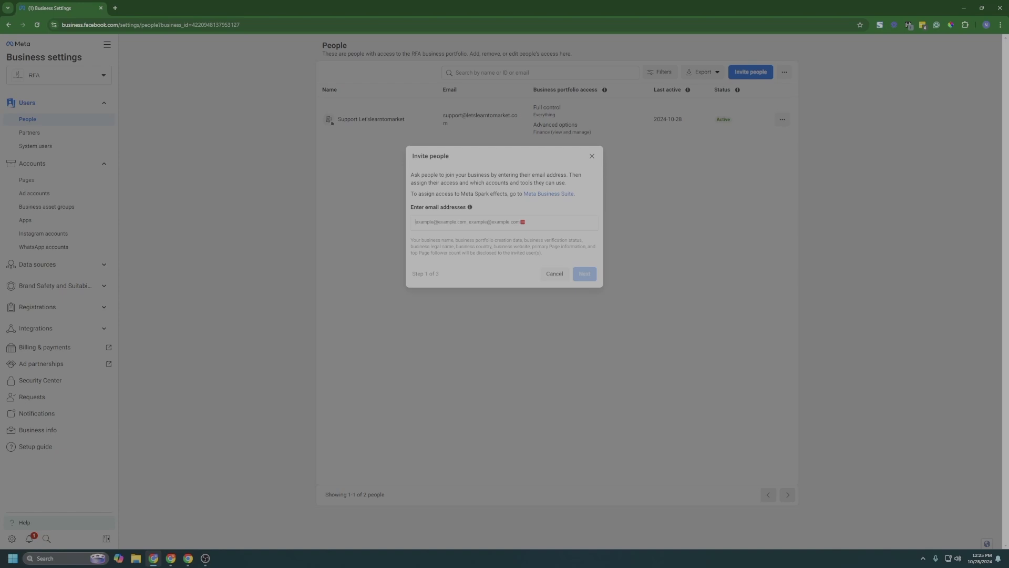
pyautogui.click(592, 156)
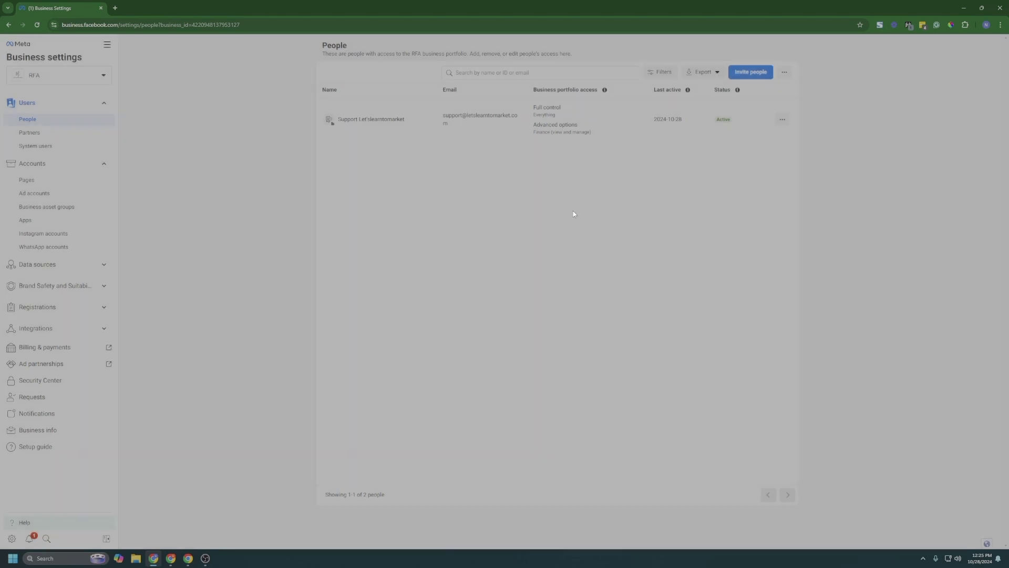
# Examine the Partners forms for assigning assets to a partner and requesting assets from one, then close both.
pyautogui.click(46, 134)
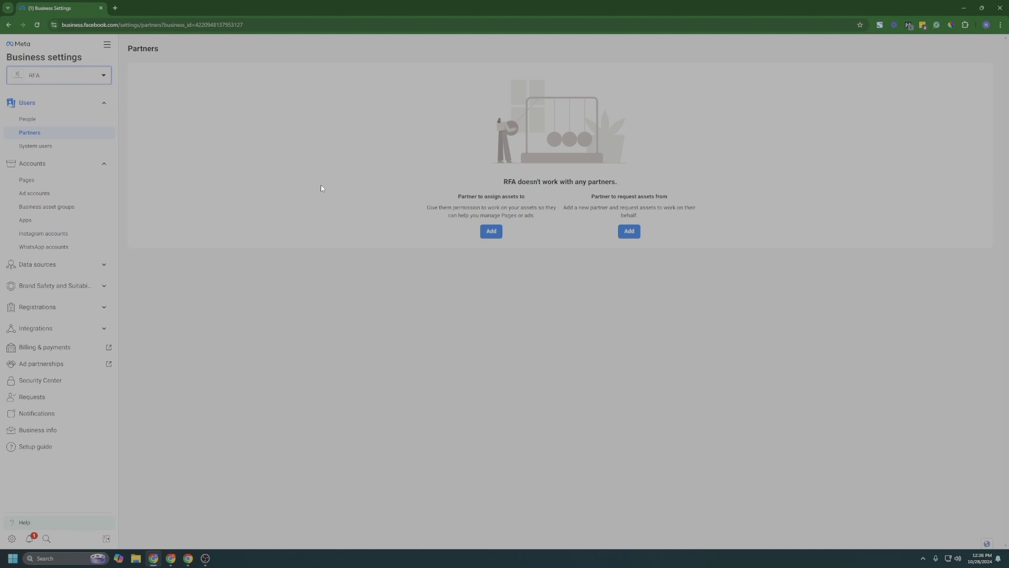
pyautogui.click(491, 232)
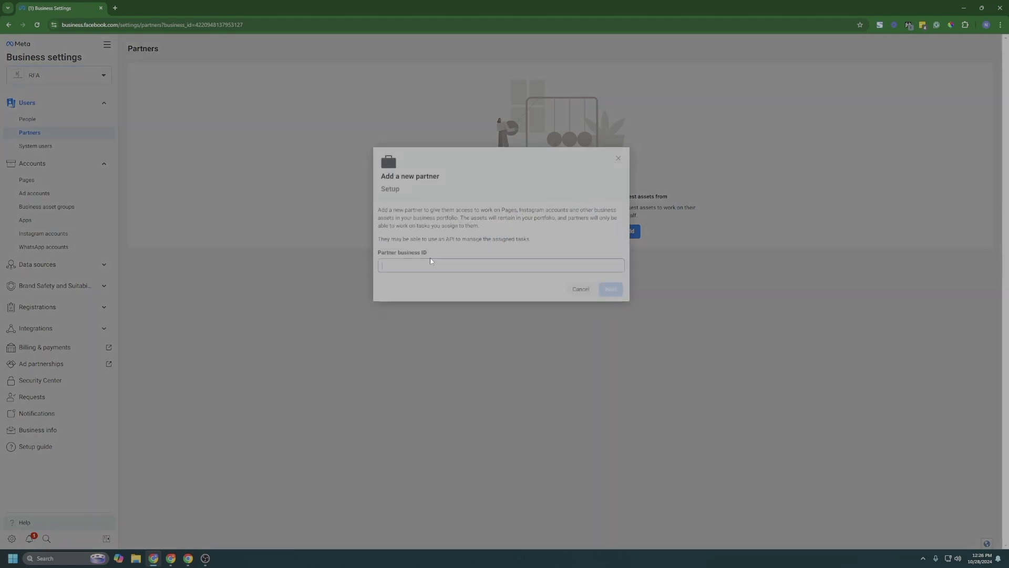
pyautogui.moveTo(426, 255); pyautogui.dragTo(546, 202)
pyautogui.click(619, 158)
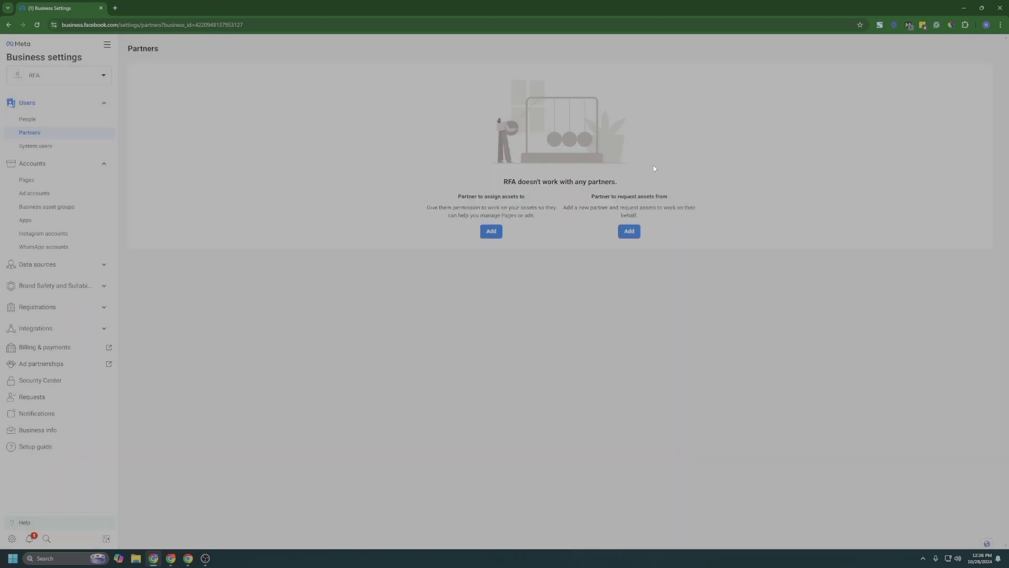
pyautogui.click(631, 231)
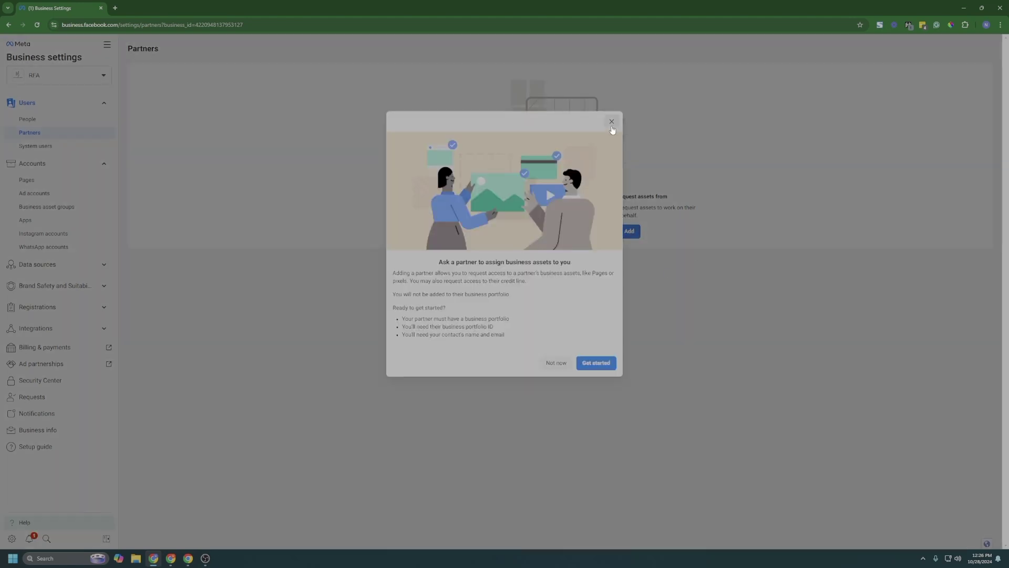
pyautogui.click(611, 123)
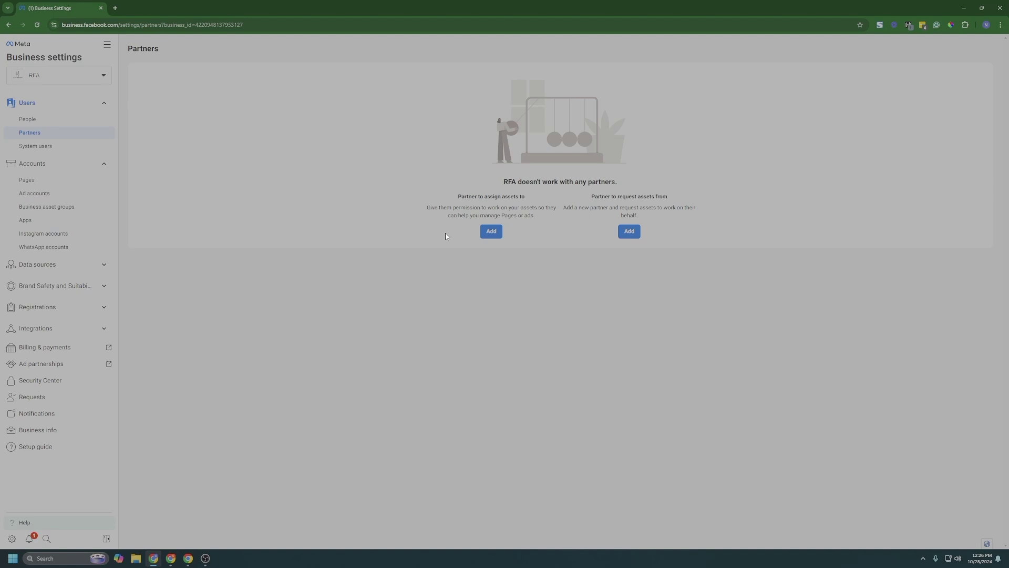
# Examine the Conversions API System User and its assigned assets in the System users section.
pyautogui.click(68, 147)
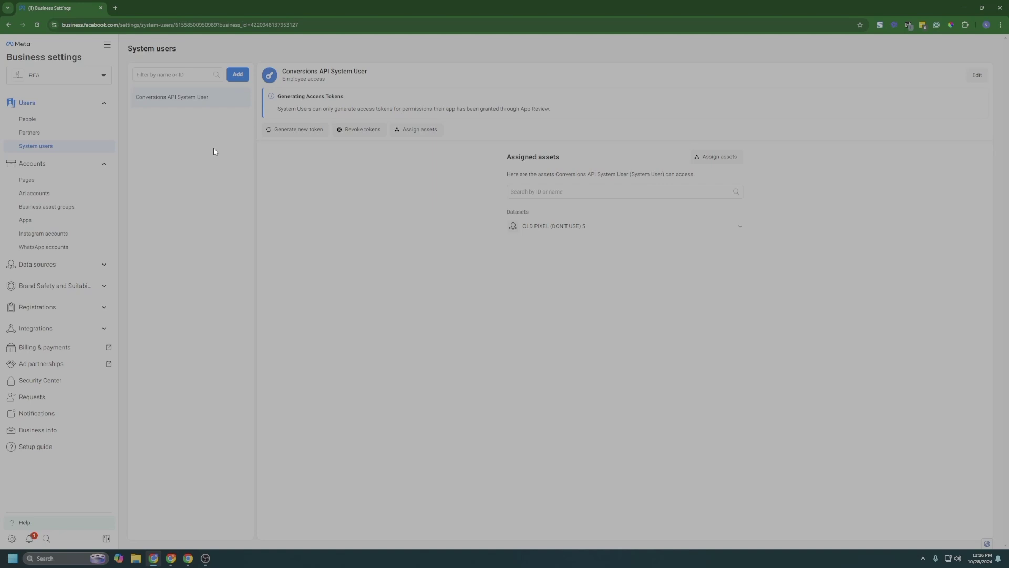
pyautogui.moveTo(217, 104); pyautogui.dragTo(168, 127)
pyautogui.click(198, 103)
pyautogui.moveTo(217, 101); pyautogui.dragTo(135, 104)
pyautogui.click(175, 138)
pyautogui.moveTo(610, 222)
# View the Roas For All page under Pages and the Add a Page form, then close the form.
pyautogui.click(66, 180)
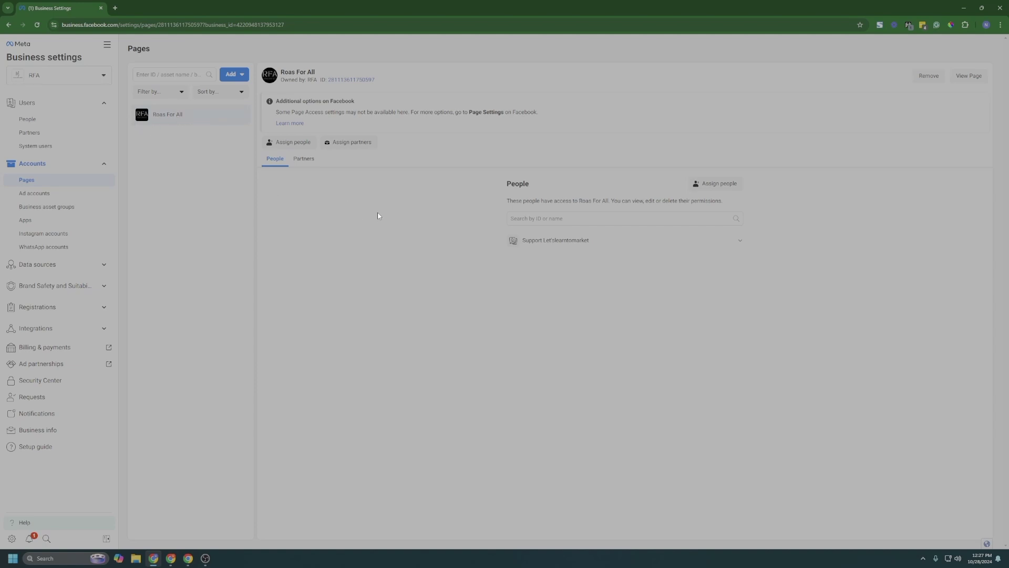
pyautogui.moveTo(198, 119); pyautogui.dragTo(150, 133)
pyautogui.click(239, 79)
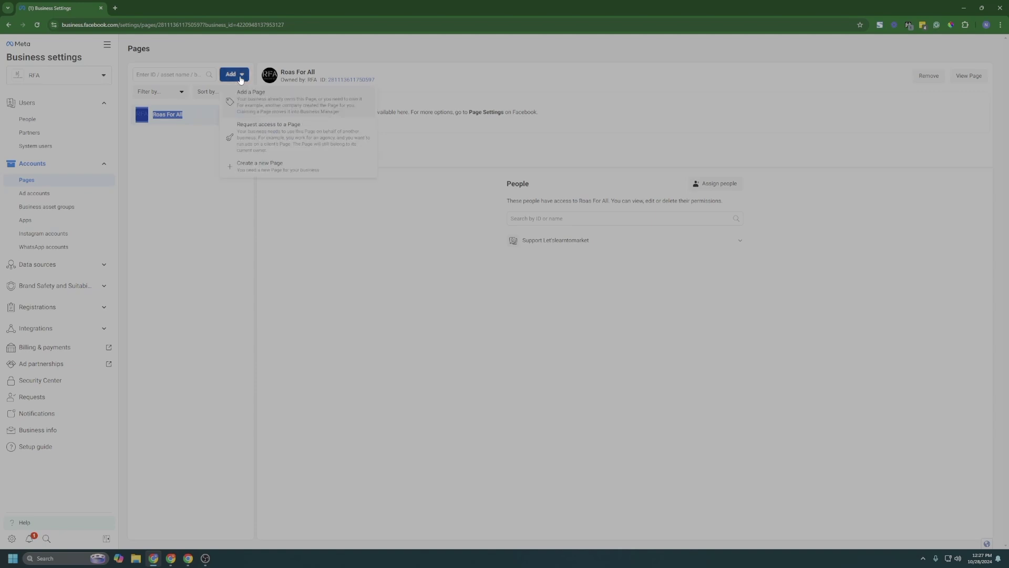
pyautogui.click(275, 105)
pyautogui.click(459, 259)
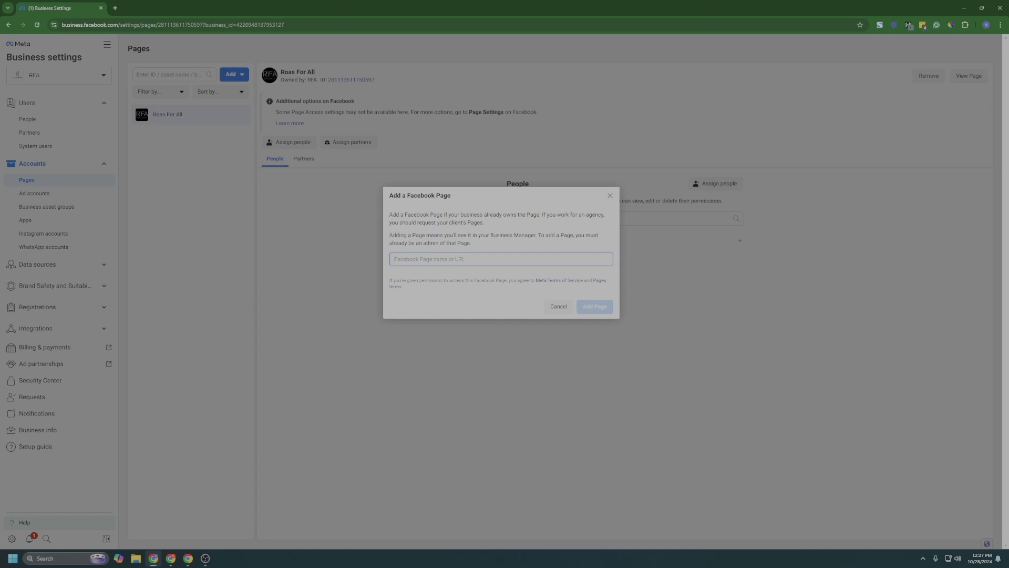
pyautogui.click(610, 196)
# Inspect the form for creating a new Facebook Page, then close it without entering anything.
pyautogui.click(234, 74)
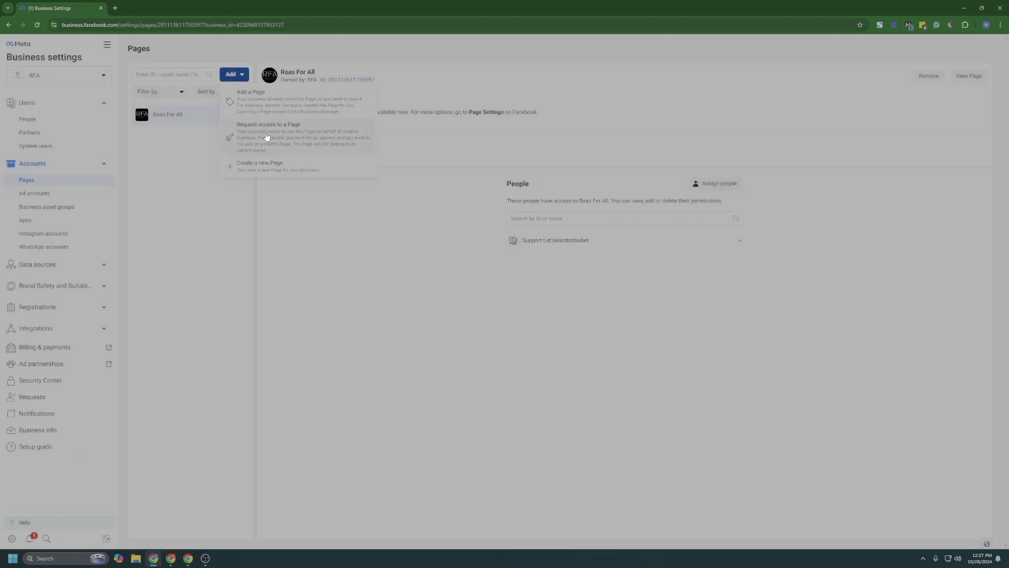
pyautogui.click(269, 166)
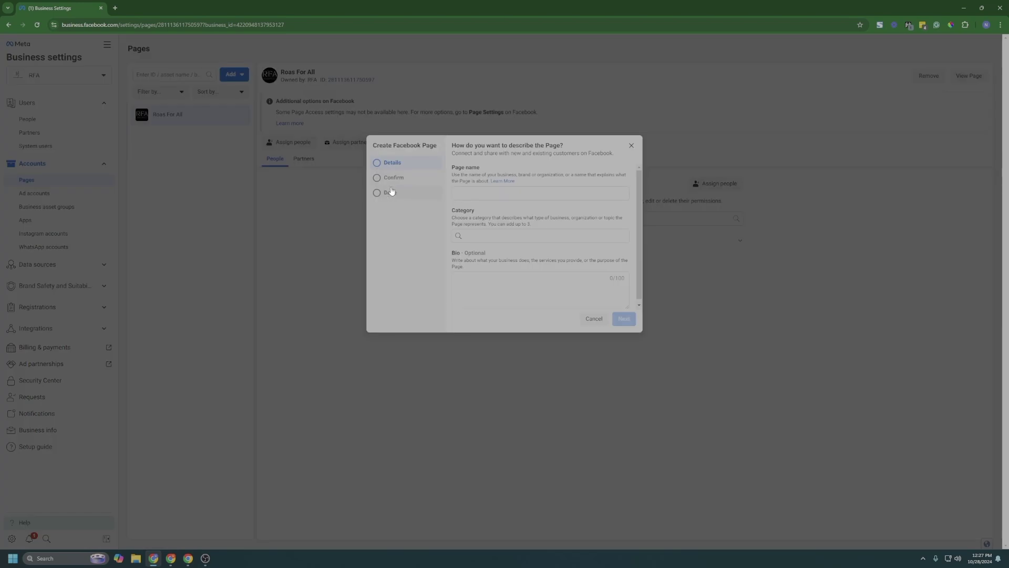
pyautogui.click(631, 147)
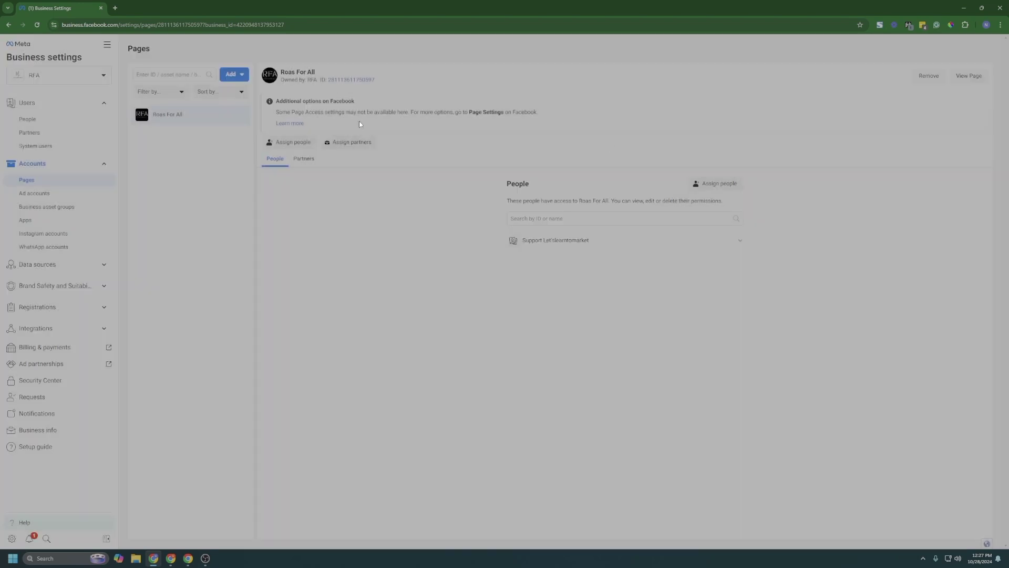
# Inspect the page access request and its primary Page choices, then close the dialog without selecting one.
pyautogui.click(234, 74)
pyautogui.click(309, 144)
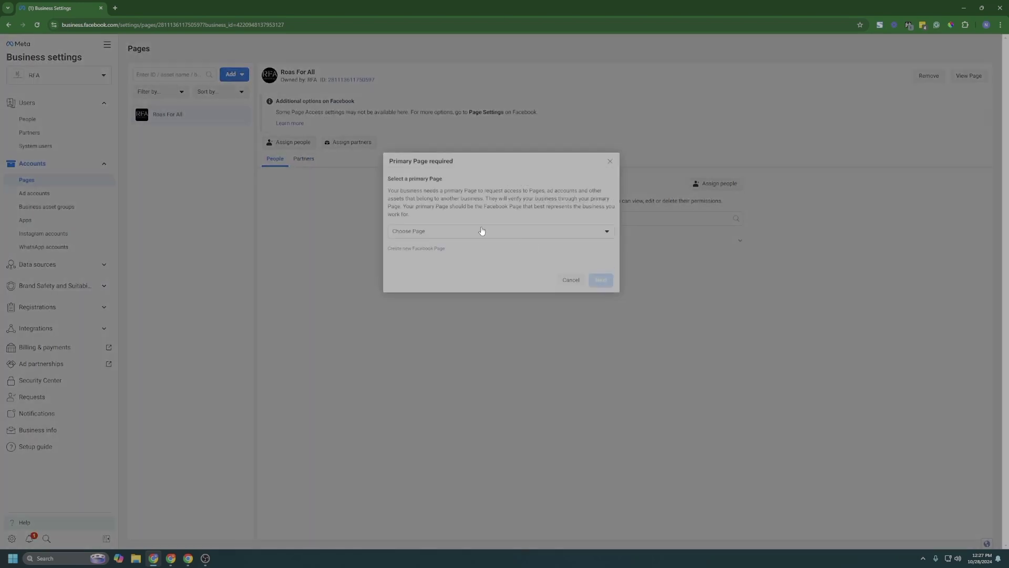
pyautogui.click(476, 232)
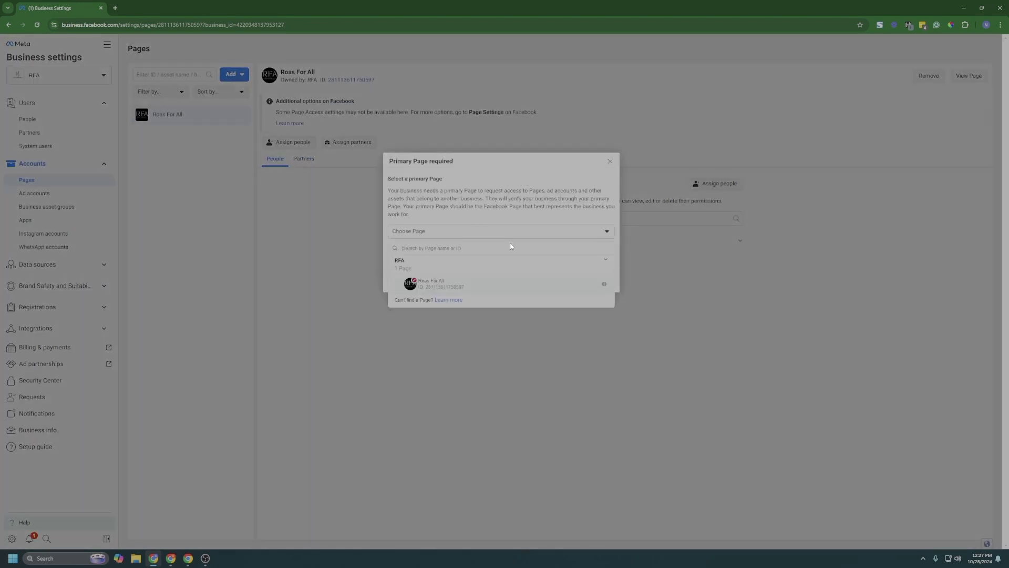
pyautogui.click(610, 161)
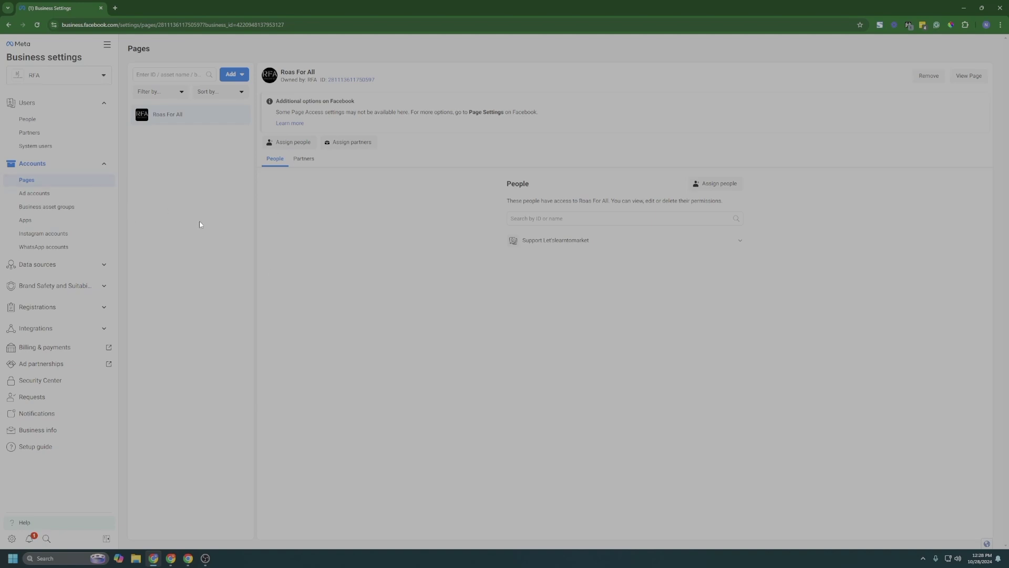
# Inspect the people access levels for Roas For All with Conversions API System User selected, trying full, Ads and partial access, then close without assigning.
pyautogui.click(721, 184)
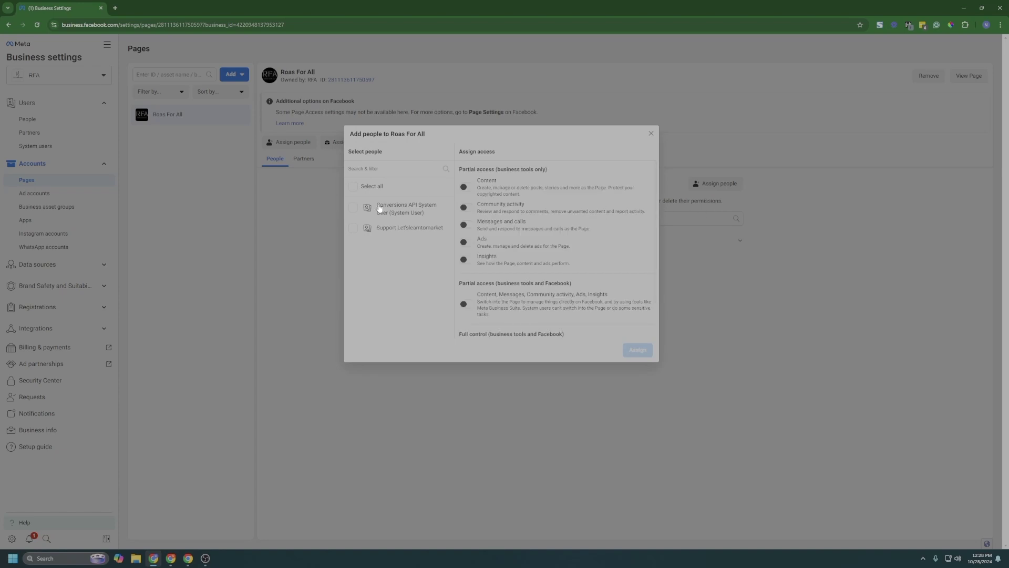
pyautogui.click(353, 208)
pyautogui.scroll(-2, 552, 252)
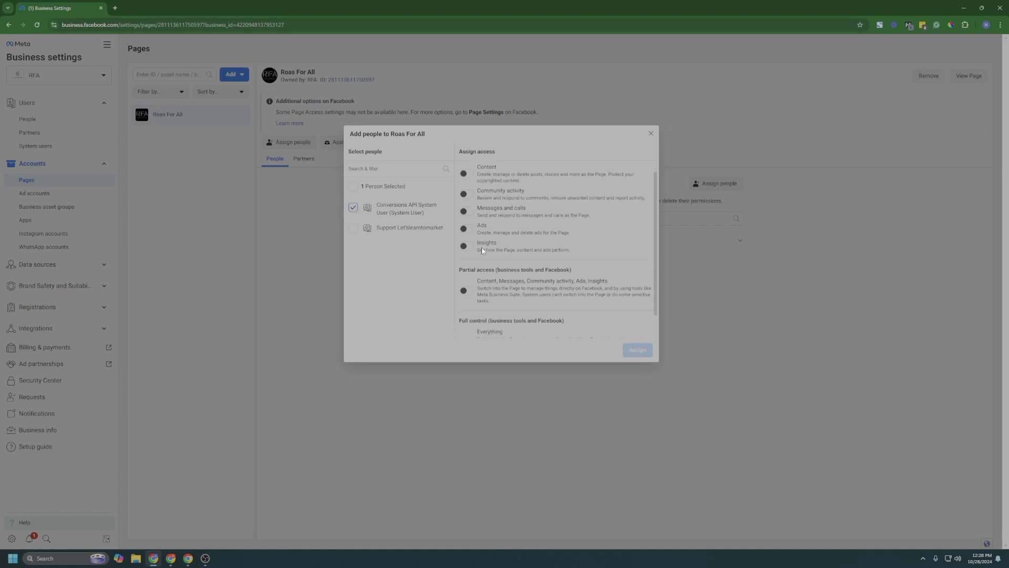
pyautogui.click(466, 316)
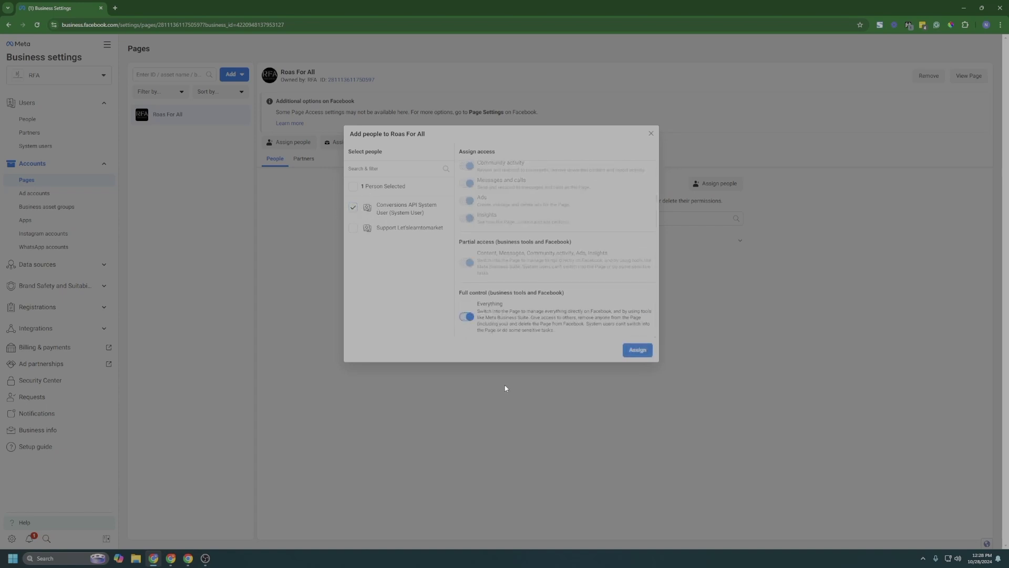
pyautogui.click(467, 316)
pyautogui.scroll(2, 552, 252)
pyautogui.click(466, 242)
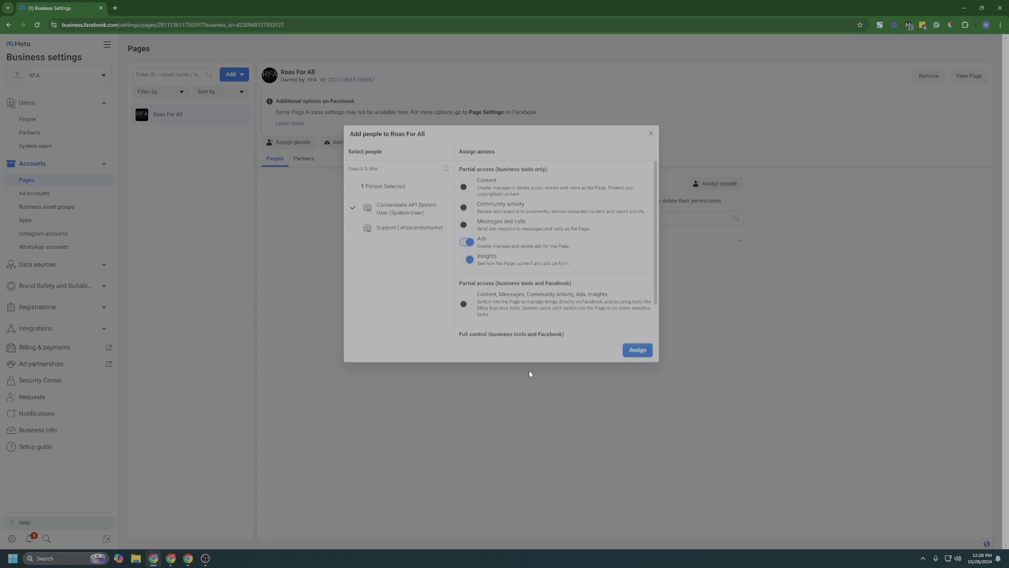
pyautogui.click(466, 242)
pyautogui.scroll(-1, 467, 242)
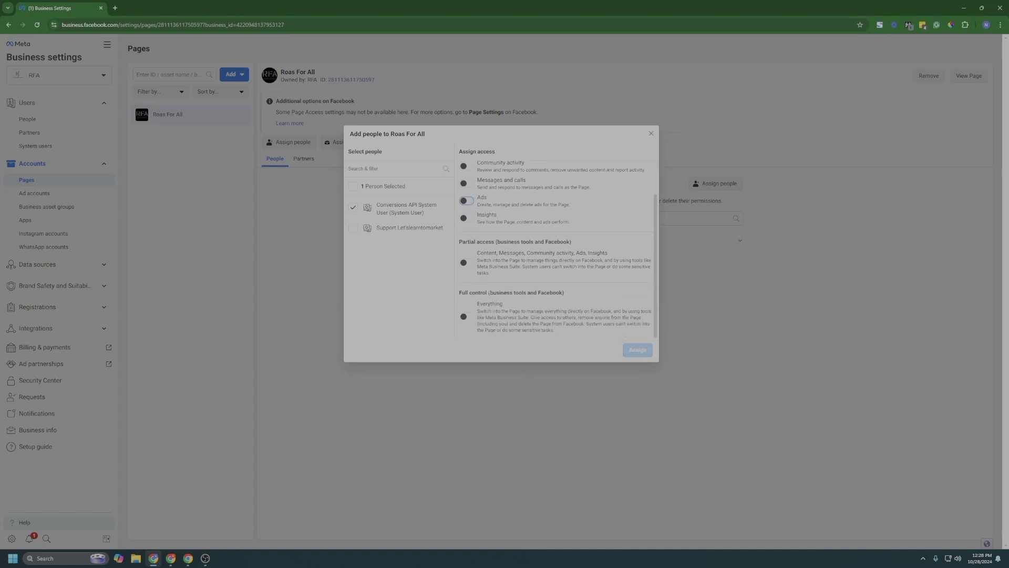
pyautogui.click(466, 263)
pyautogui.moveTo(507, 253); pyautogui.dragTo(590, 280)
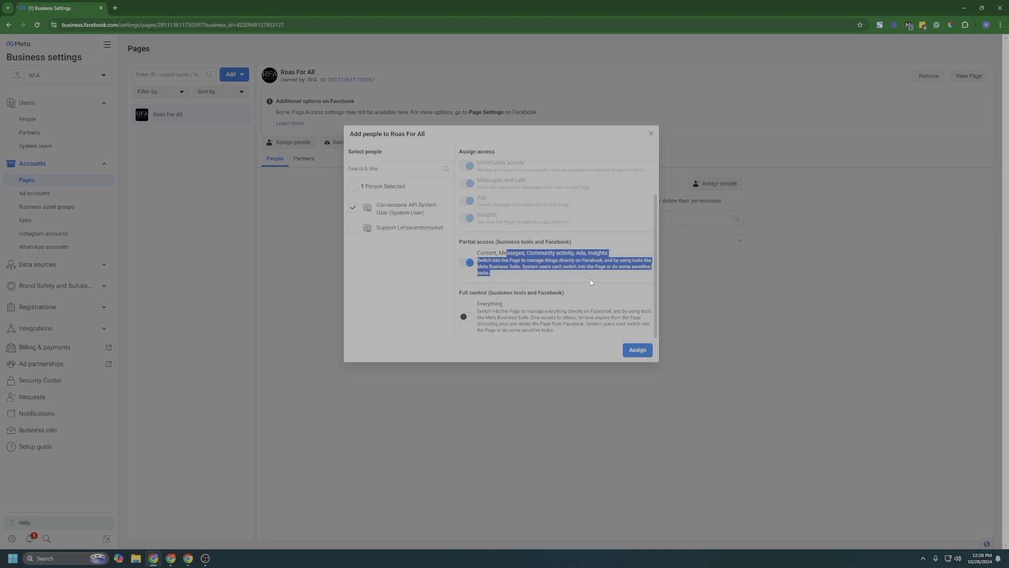
pyautogui.click(651, 135)
# View the RFA and RFA BU accounts in the Ad accounts section.
pyautogui.click(71, 194)
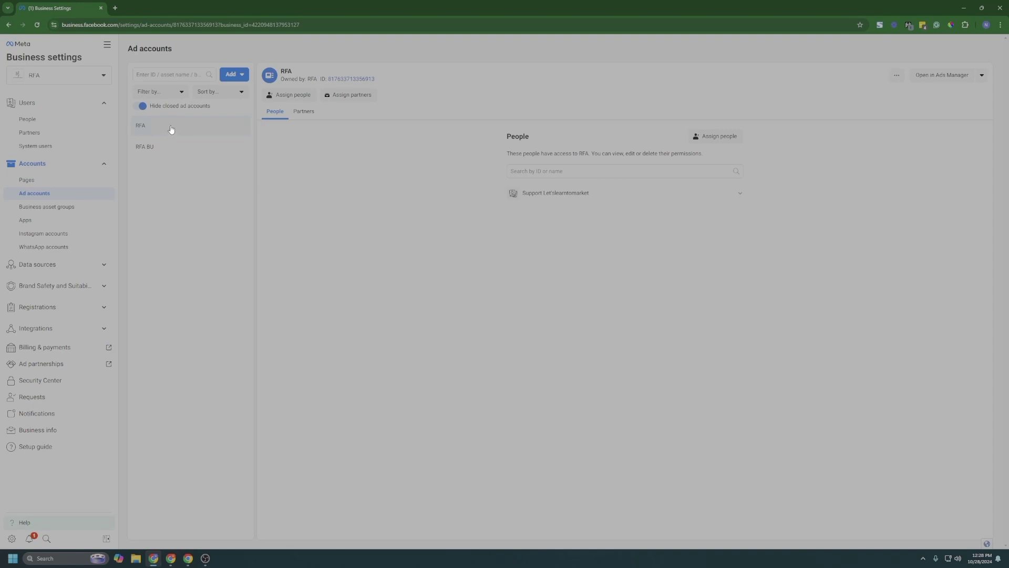
pyautogui.moveTo(169, 128); pyautogui.dragTo(127, 153)
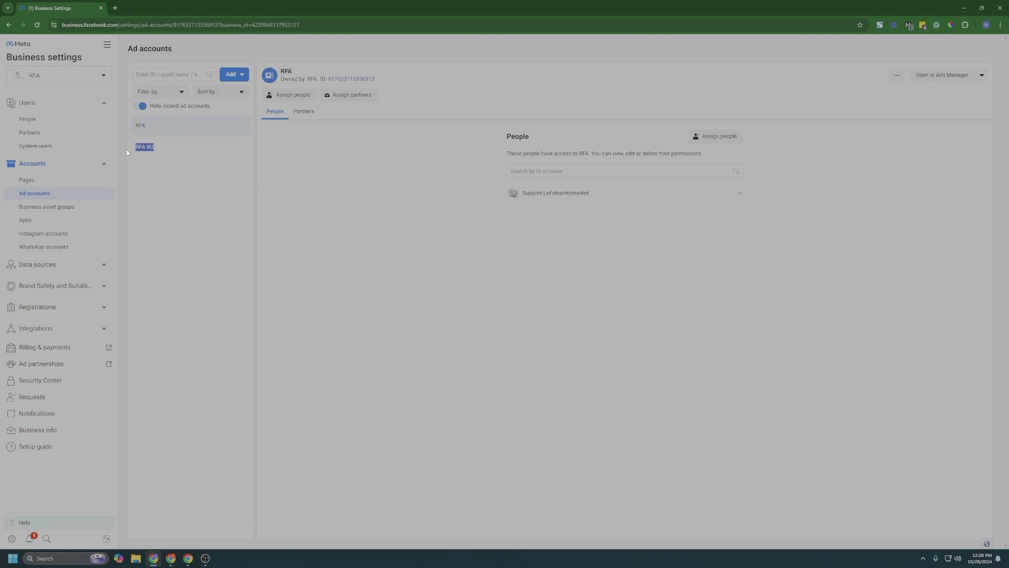
pyautogui.click(176, 205)
# Inspect the new ad account form and its time zone choices, then close it without entering anything.
pyautogui.click(233, 74)
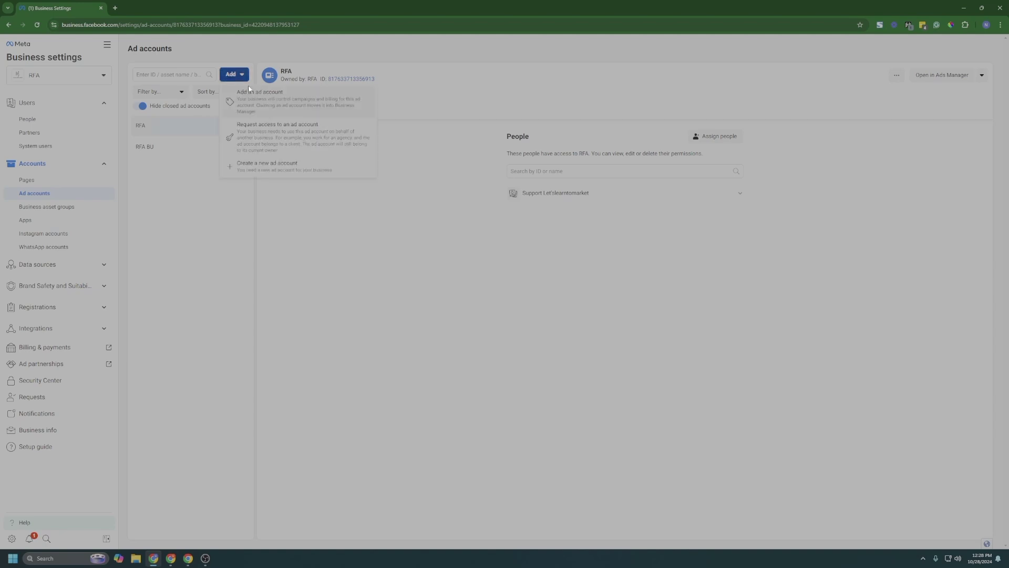
pyautogui.click(289, 166)
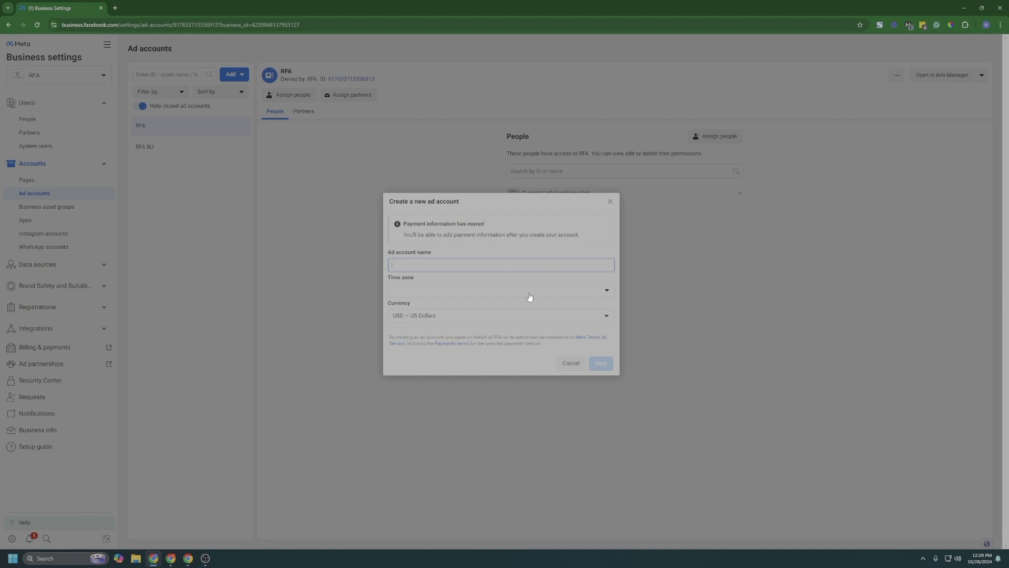
pyautogui.click(522, 314)
pyautogui.click(447, 291)
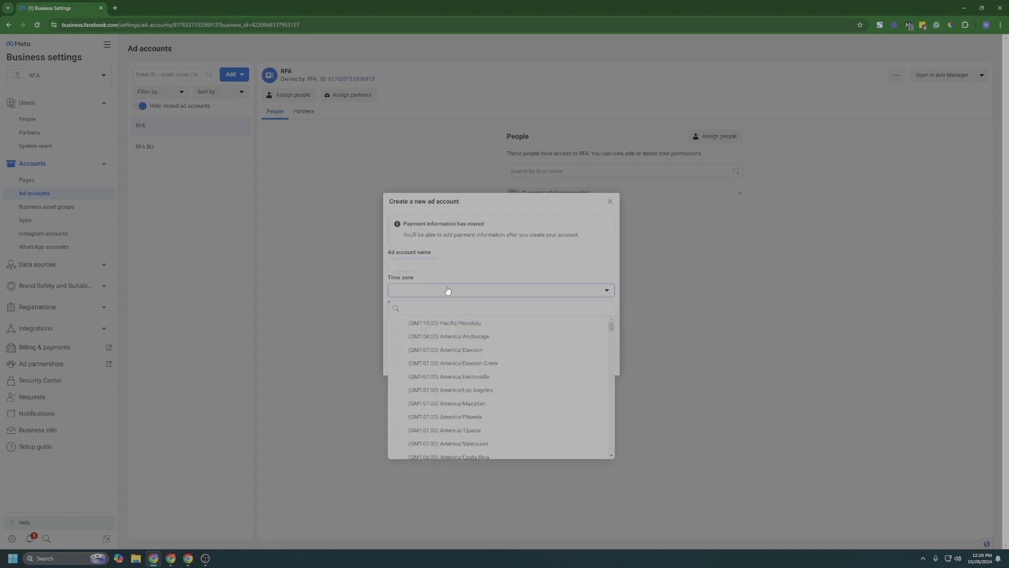
pyautogui.click(610, 202)
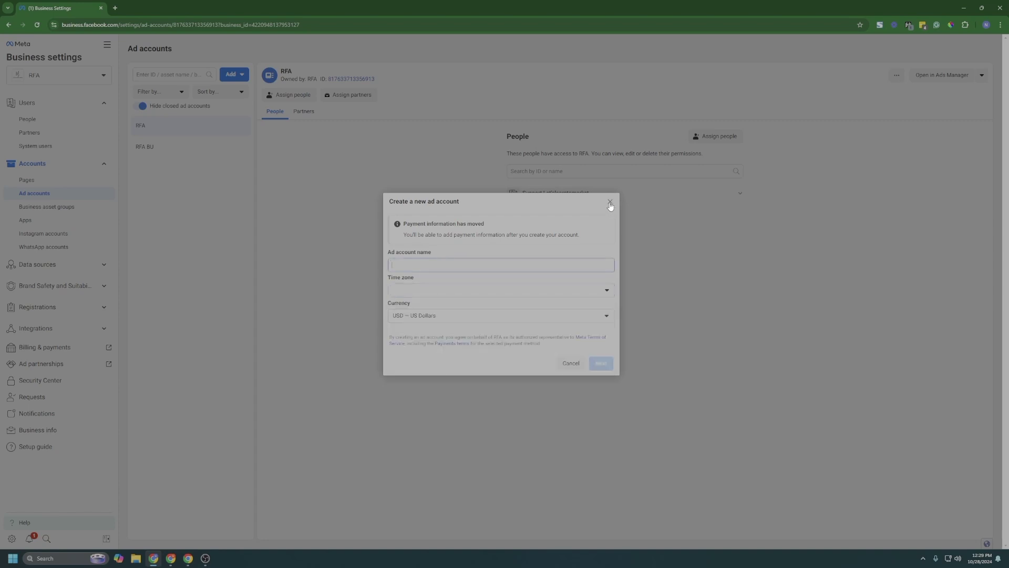
pyautogui.click(609, 202)
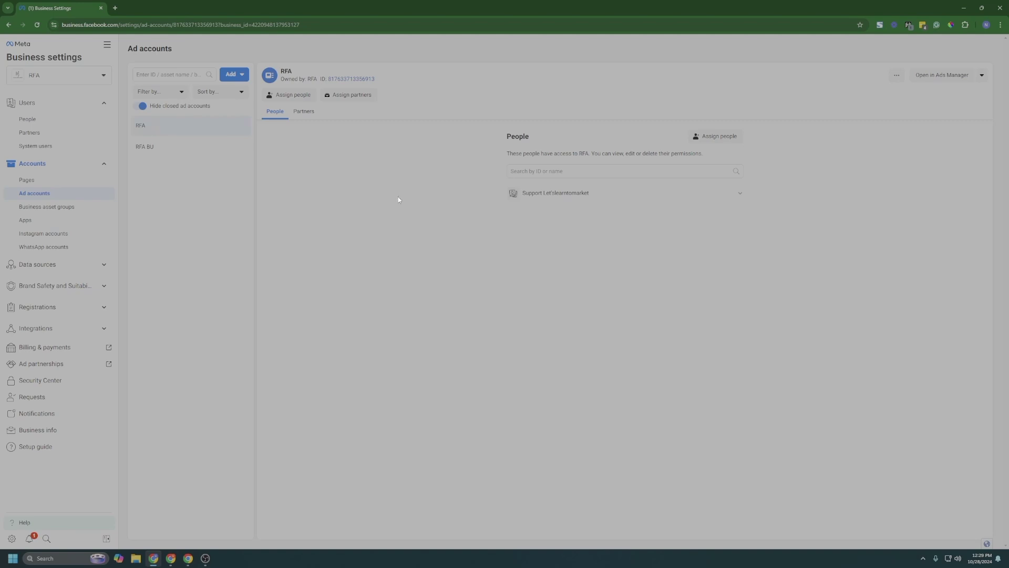
# Inspect the RFA ad account's people access options with Conversions API System User selected and Manage ad accounts enabled, then close without assigning.
pyautogui.click(564, 193)
pyautogui.click(715, 136)
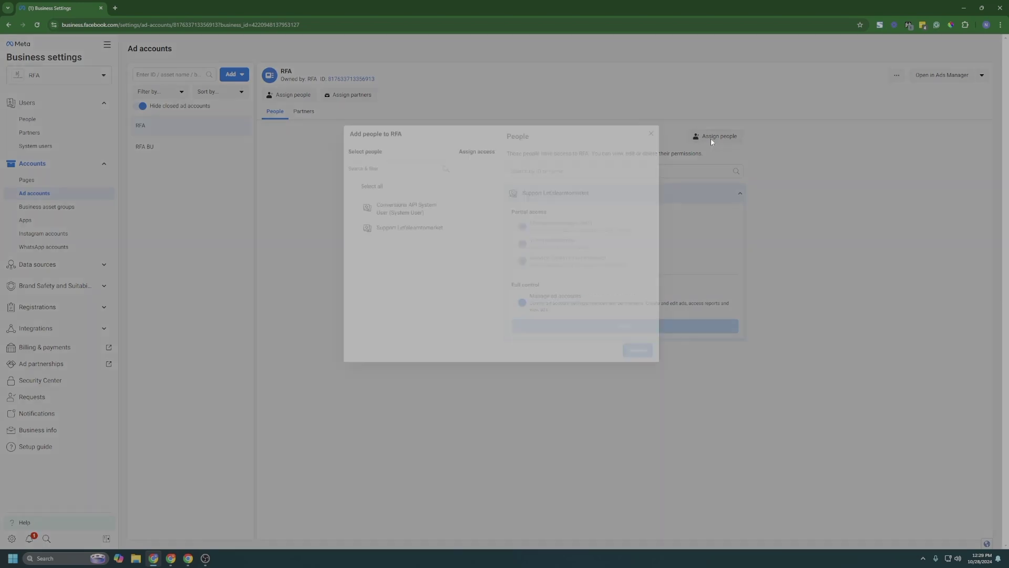
pyautogui.click(406, 210)
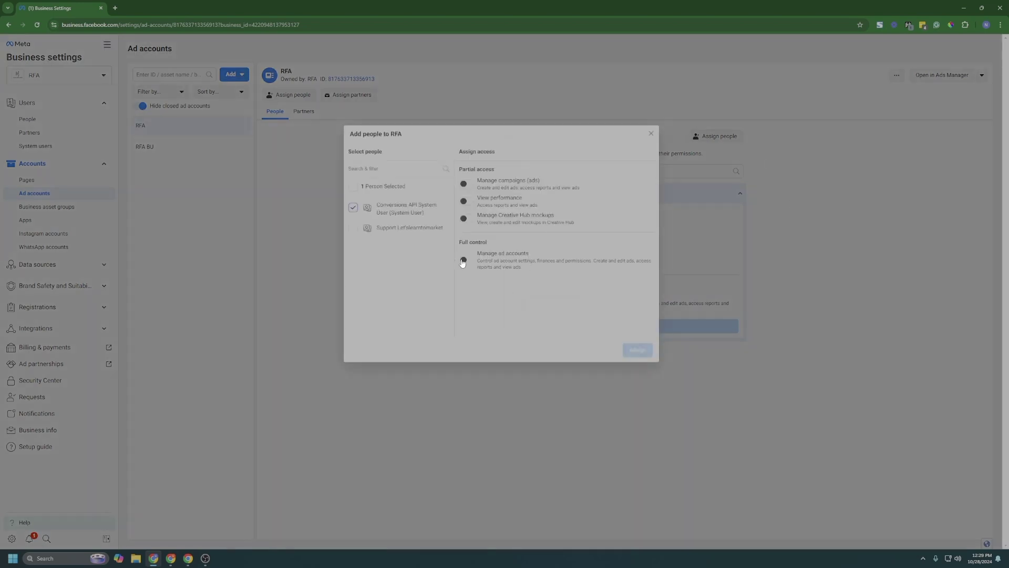
pyautogui.click(466, 201)
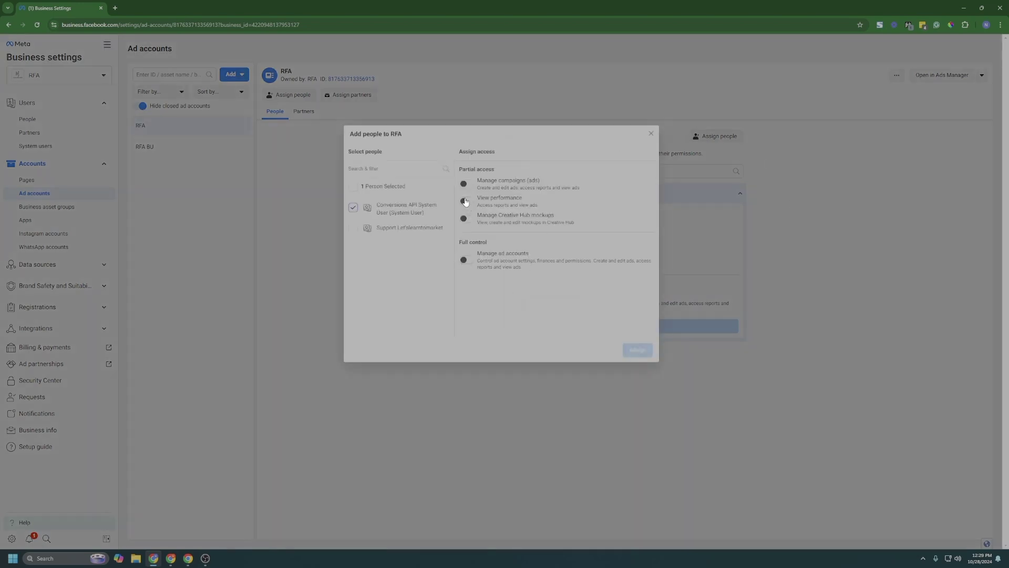
pyautogui.click(466, 260)
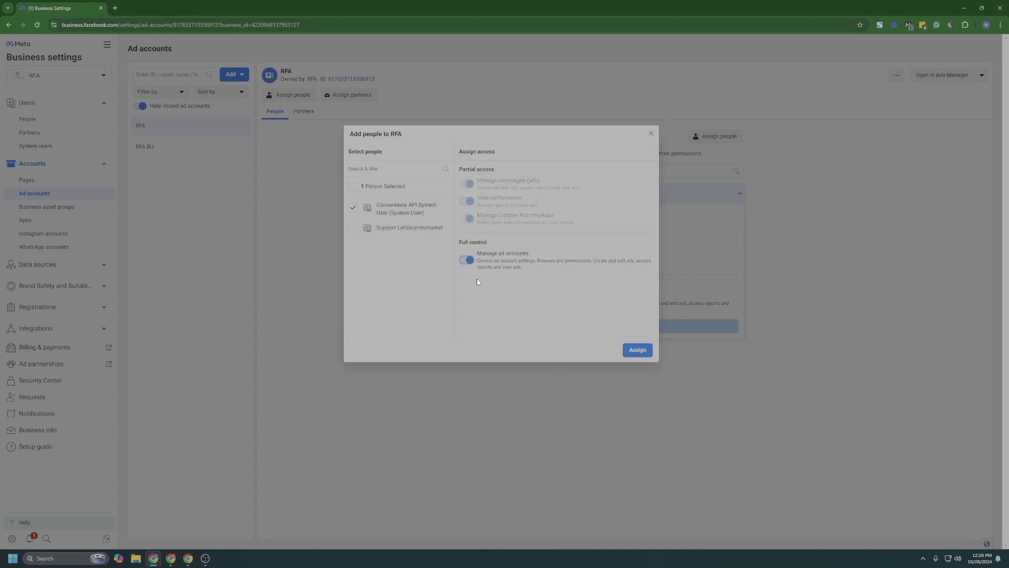
pyautogui.click(651, 134)
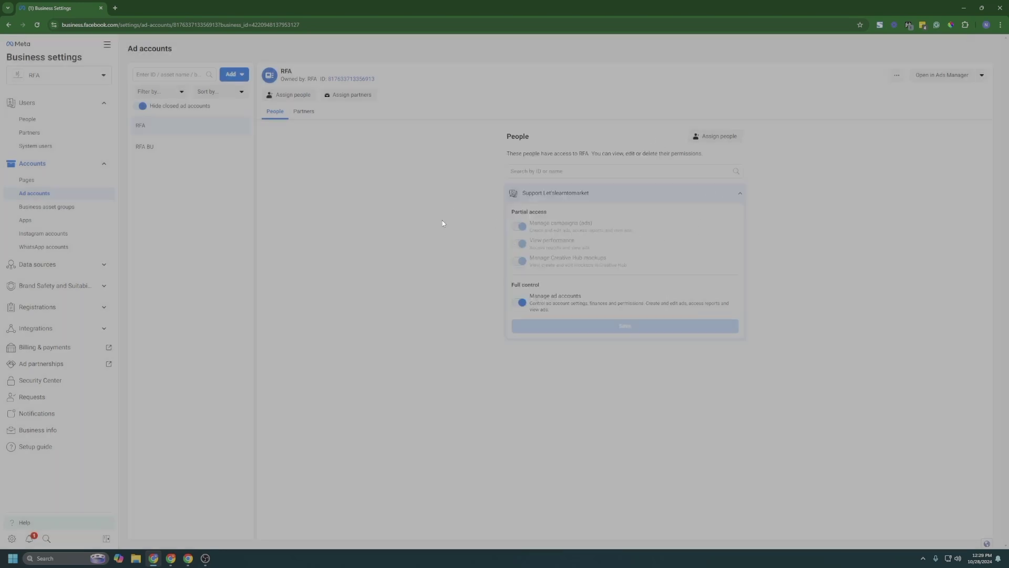
# View the Business asset groups section, then examine the existing person's permissions on the RFA ad account.
pyautogui.click(50, 208)
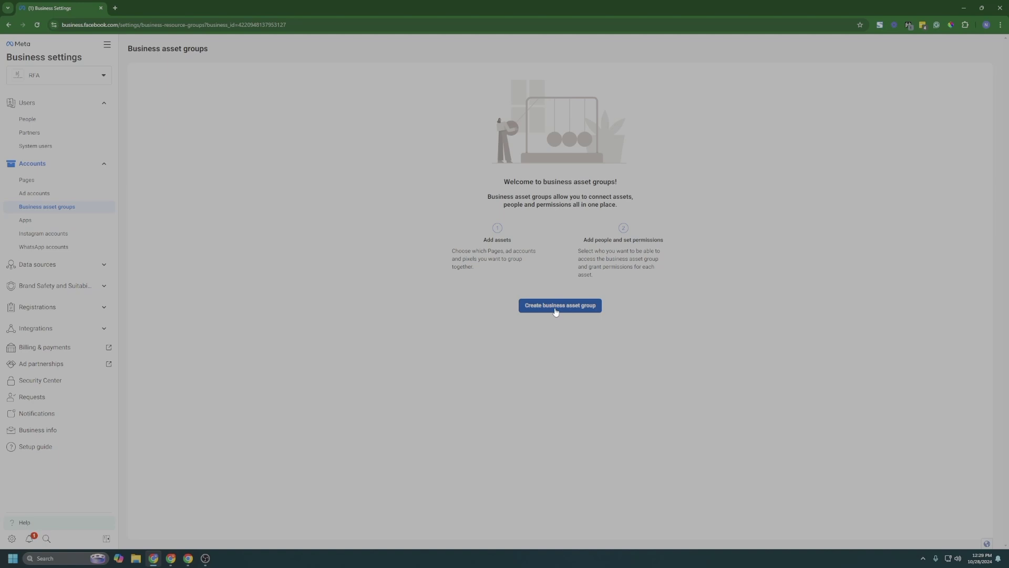
pyautogui.click(58, 193)
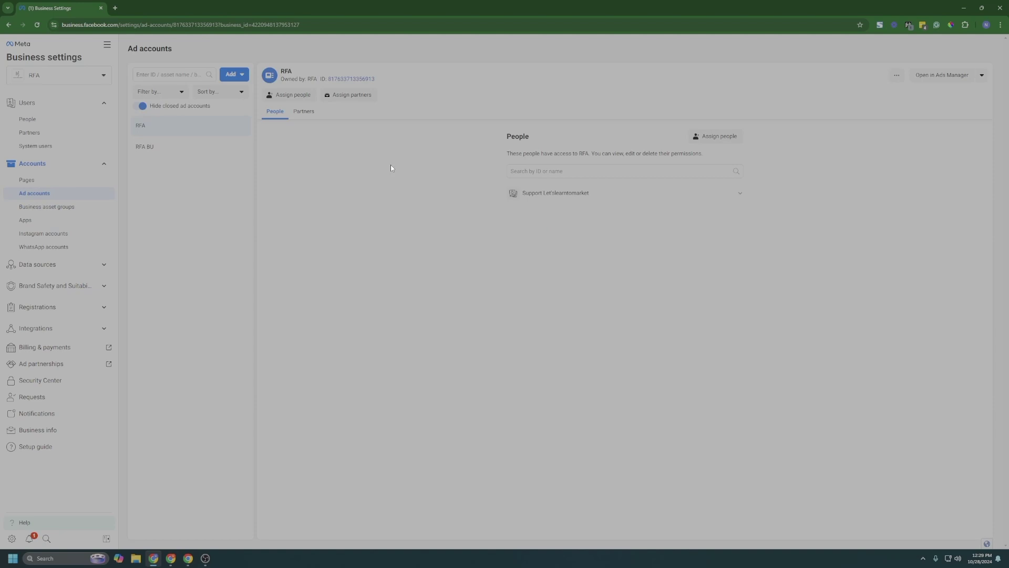
pyautogui.click(738, 138)
pyautogui.click(650, 141)
pyautogui.click(574, 192)
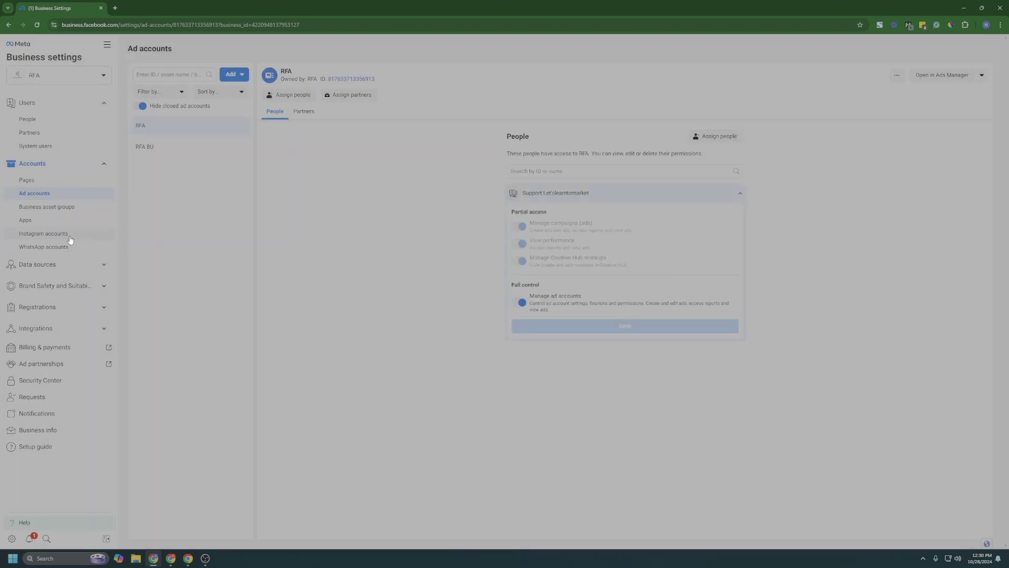
# View the Apps section, then inspect the dialog for adding an Instagram account and close it without connecting one.
pyautogui.click(58, 220)
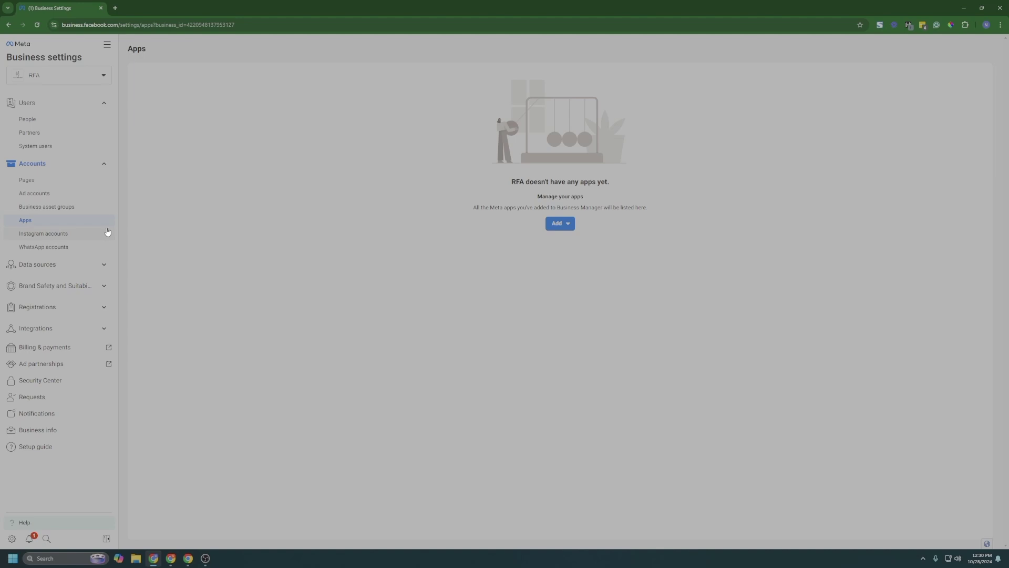
pyautogui.click(81, 234)
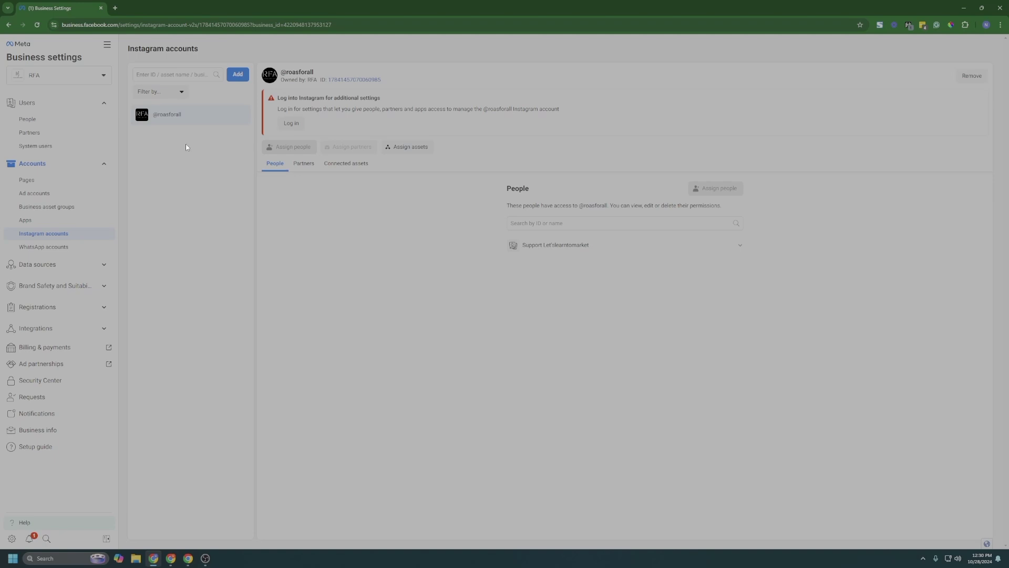
pyautogui.click(237, 75)
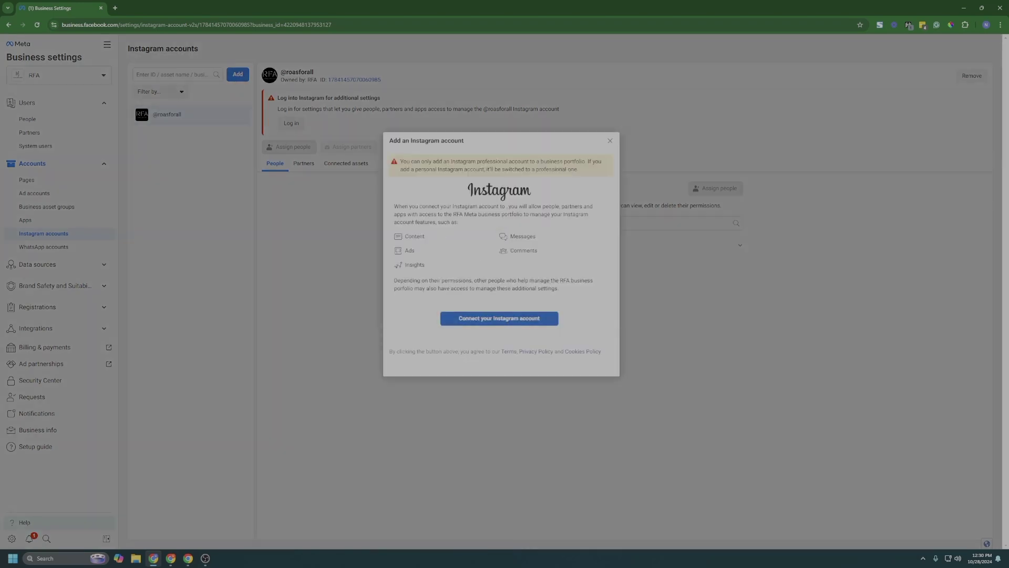
pyautogui.click(608, 142)
pyautogui.click(577, 245)
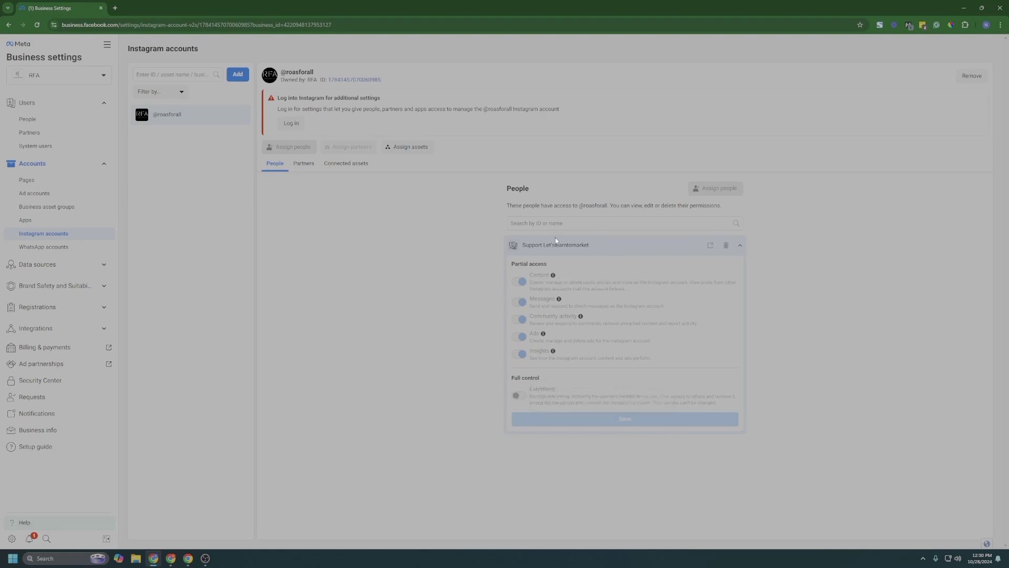
pyautogui.click(665, 248)
pyautogui.click(665, 248)
pyautogui.click(577, 244)
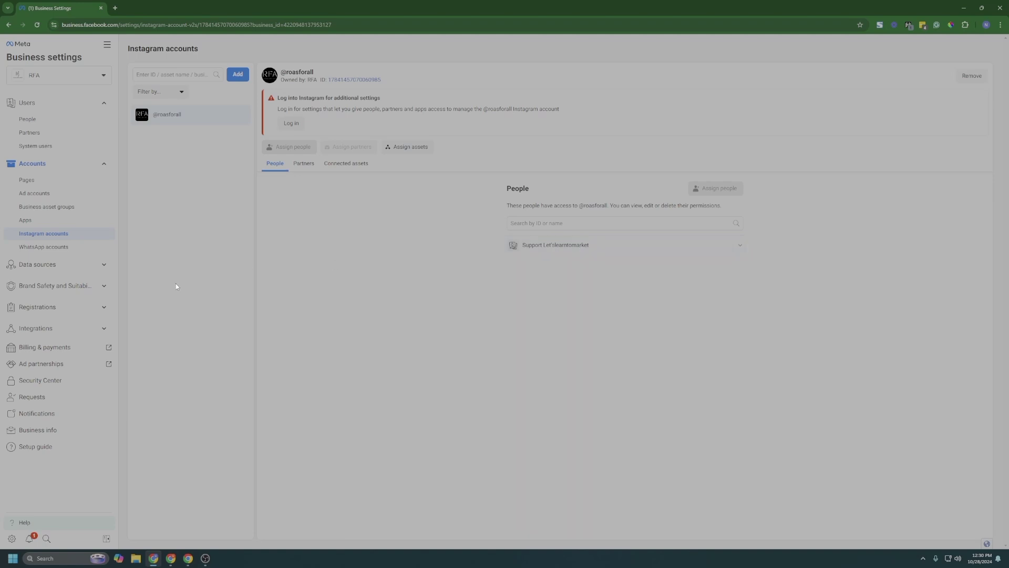
# View the WhatsApp accounts section, then the Catalogs section under Data sources.
pyautogui.click(42, 247)
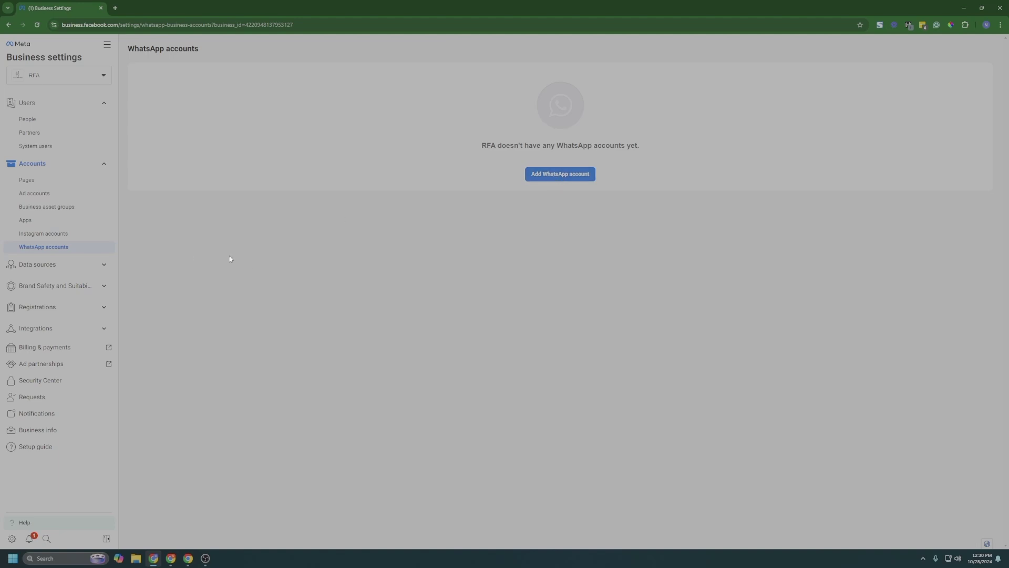
pyautogui.click(102, 265)
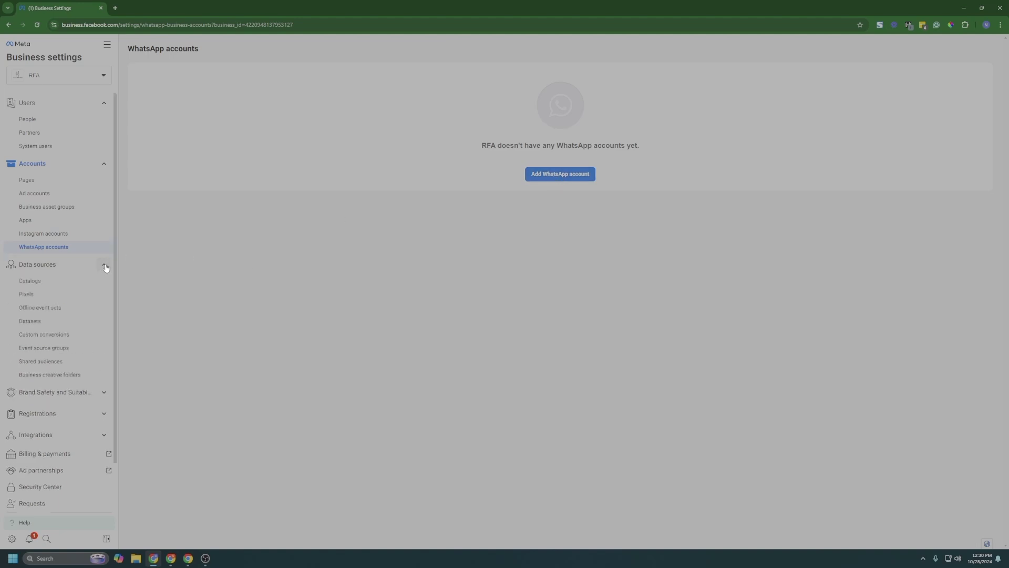
pyautogui.click(45, 284)
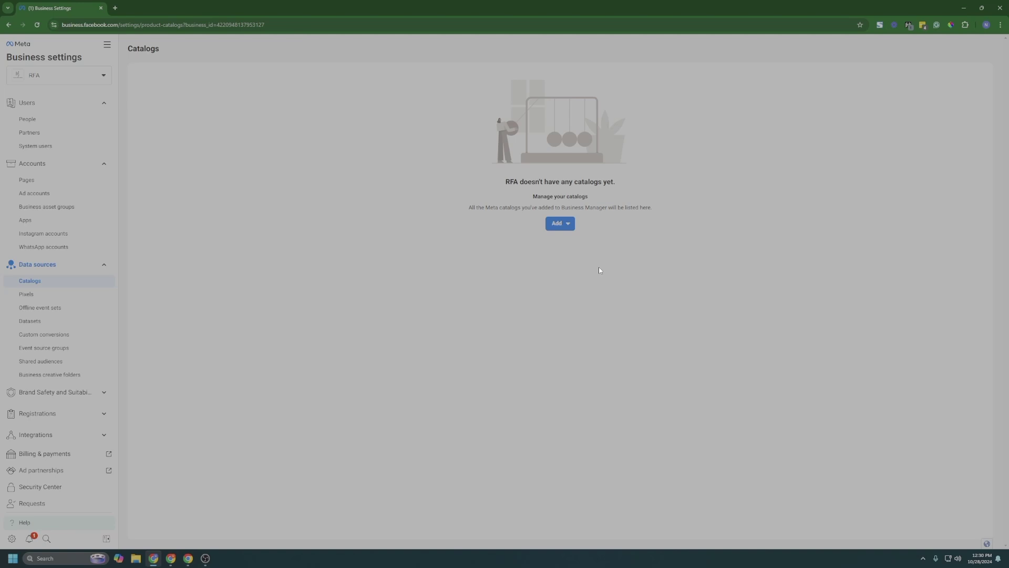
# Open the new catalog form, enable connecting to a partner platform and inspect the available platforms.
pyautogui.click(559, 224)
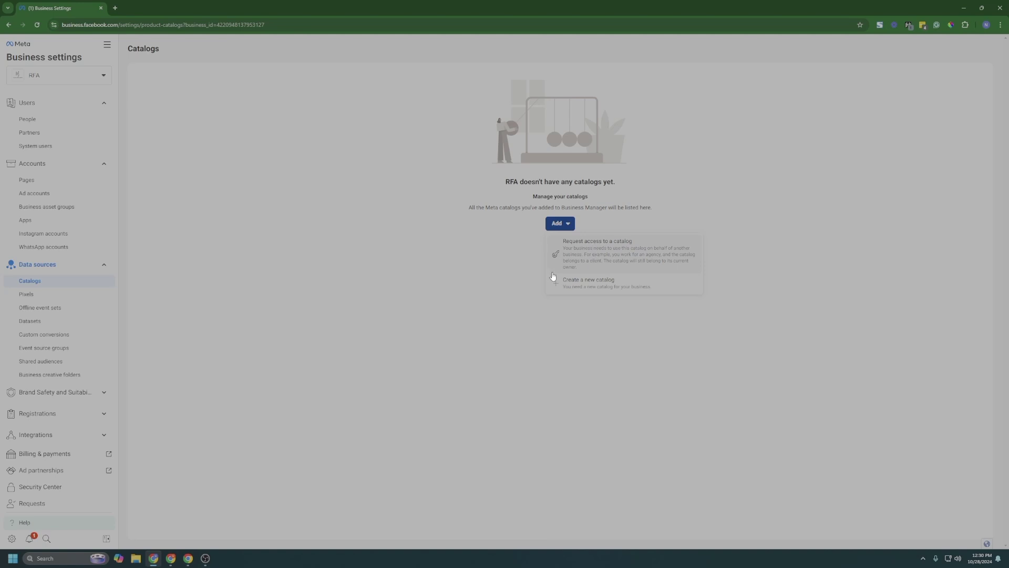
pyautogui.click(575, 287)
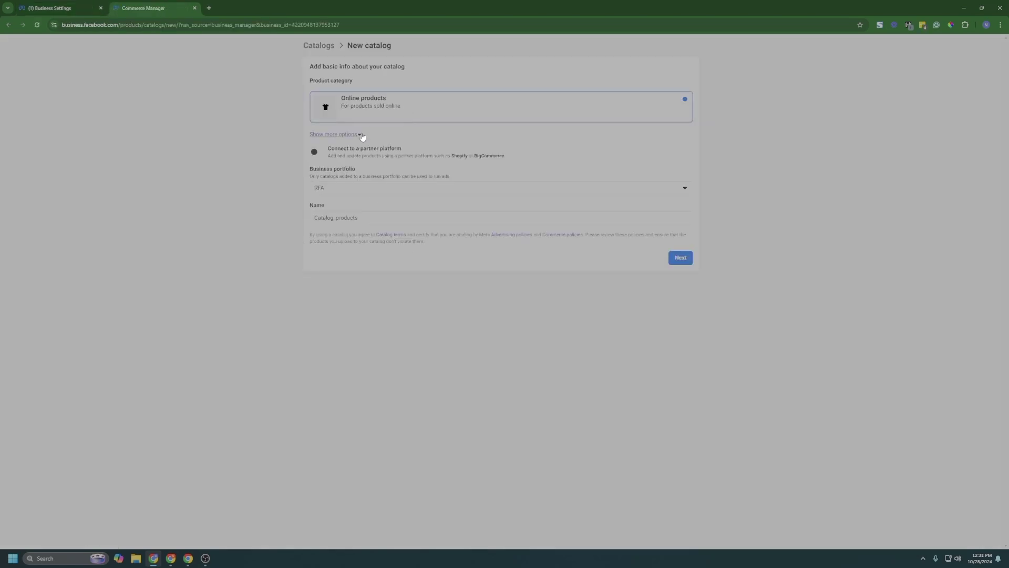
pyautogui.click(317, 152)
pyautogui.click(380, 169)
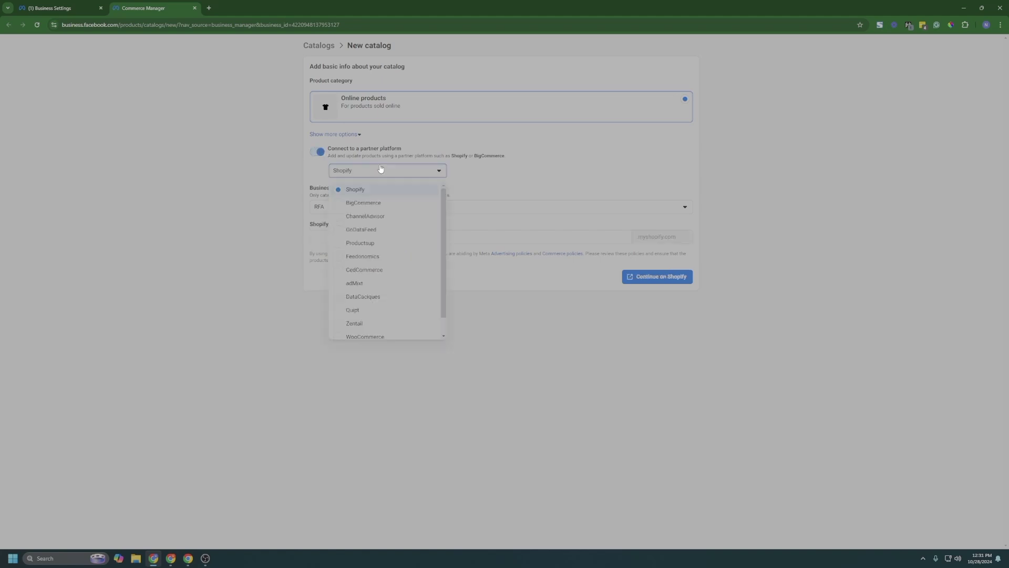
# Return to Business settings and view the Pixels and Datasets sections under Data sources.
pyautogui.click(58, 8)
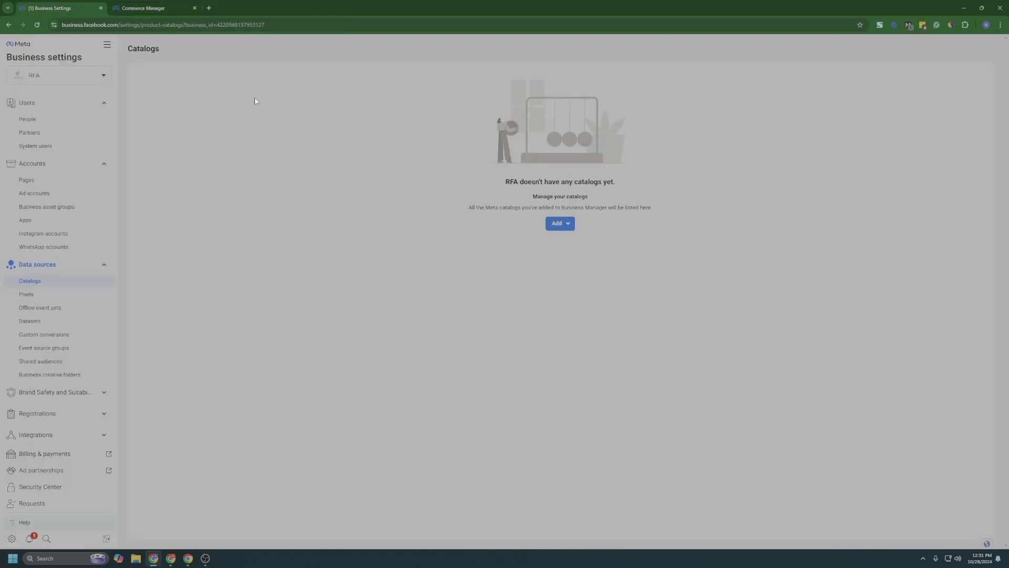
pyautogui.click(57, 294)
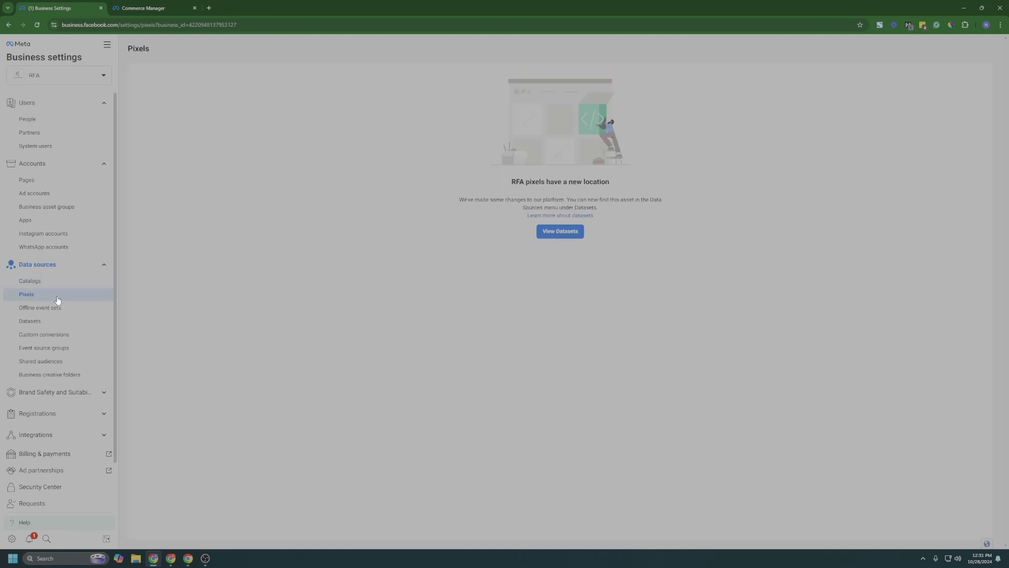
pyautogui.click(62, 320)
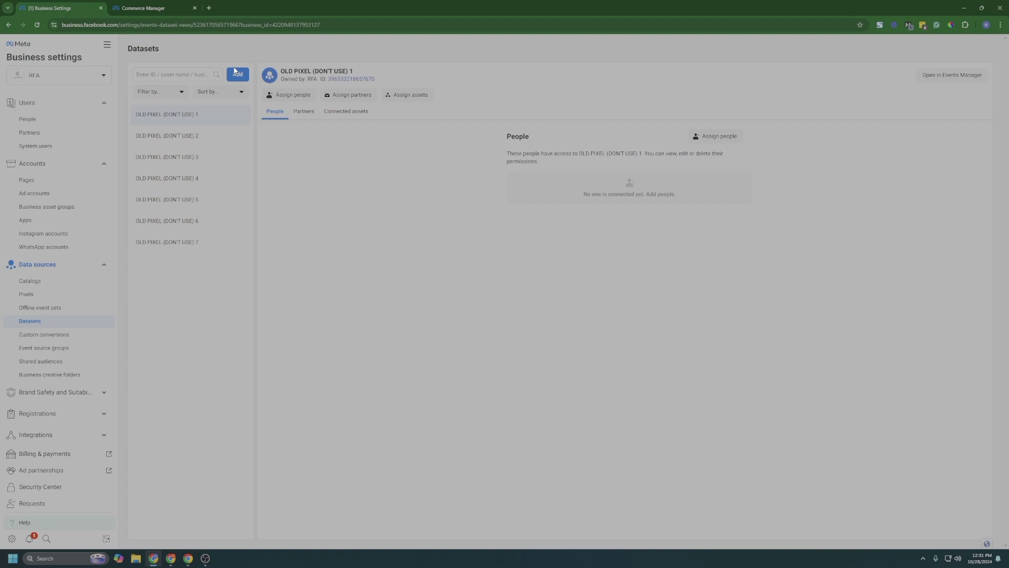
# Look through the old pixel datasets, then create a new dataset named Test.
pyautogui.click(196, 197)
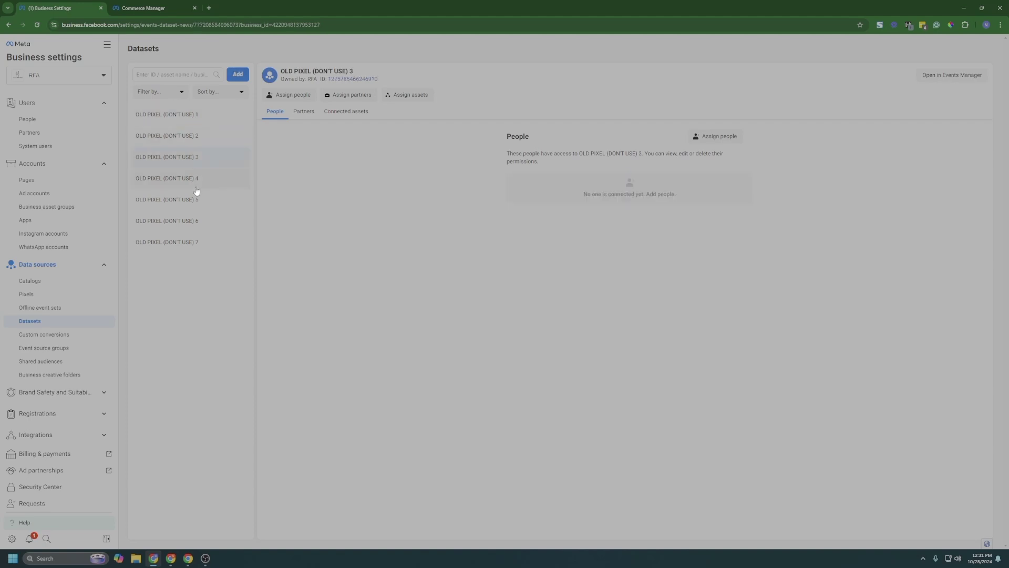
pyautogui.click(204, 221)
pyautogui.click(238, 74)
pyautogui.click(462, 254)
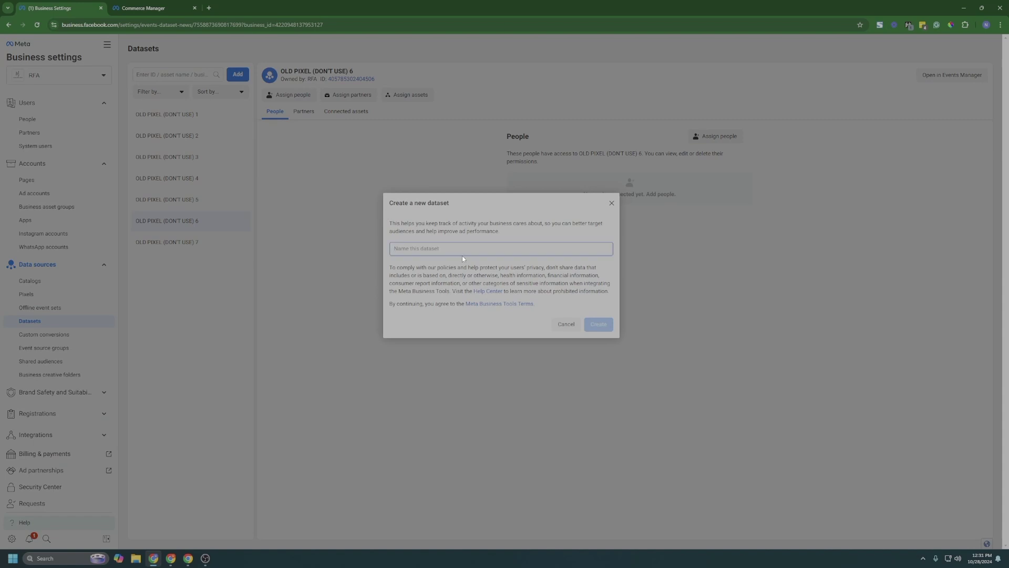
pyautogui.write('Test')
pyautogui.click(607, 329)
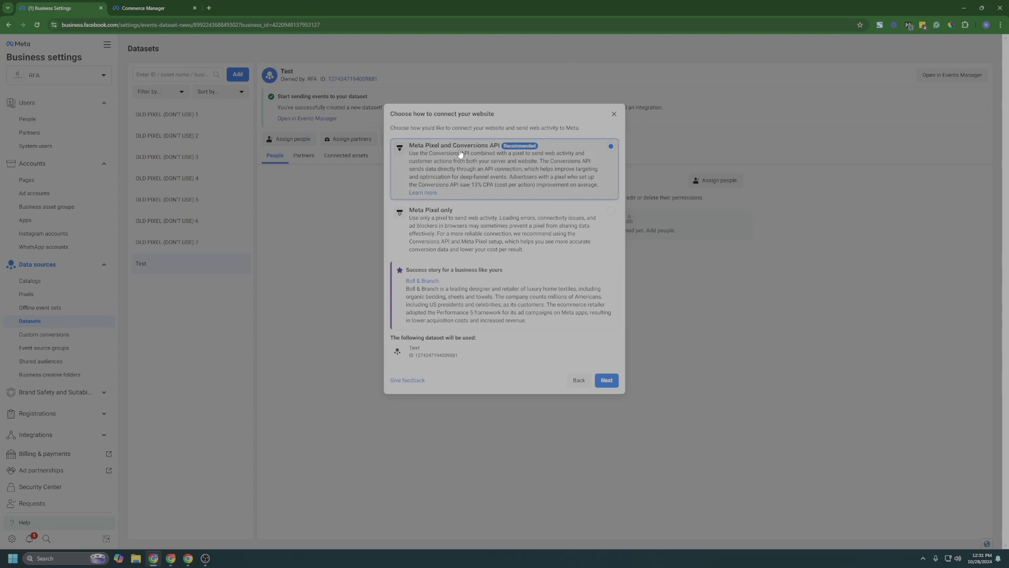
# Inspect the manual Meta Pixel and Conversions API setup overview and the people access options for the Test dataset, leaving both without changes.
pyautogui.click(606, 379)
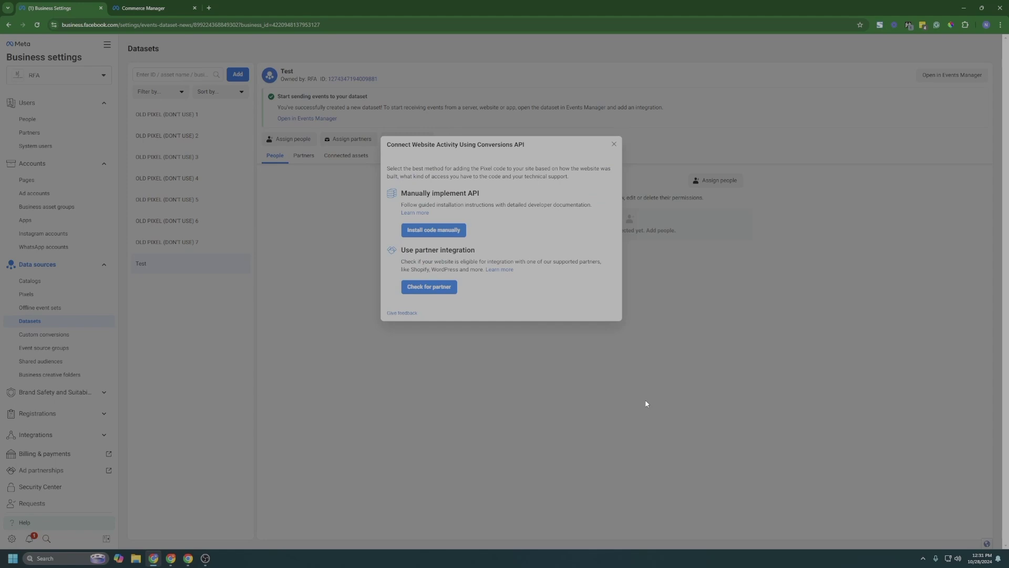
pyautogui.click(441, 231)
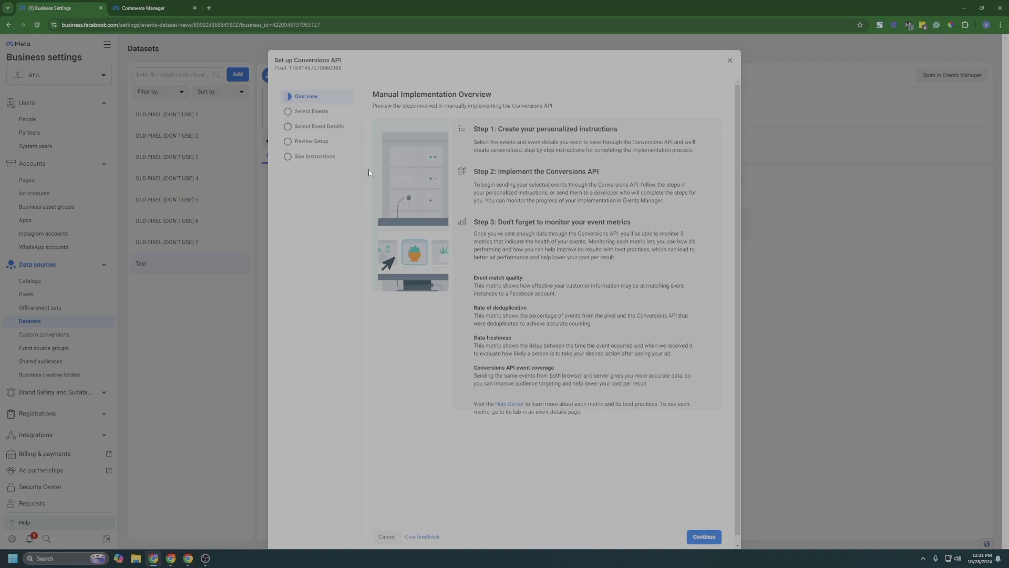
pyautogui.click(730, 61)
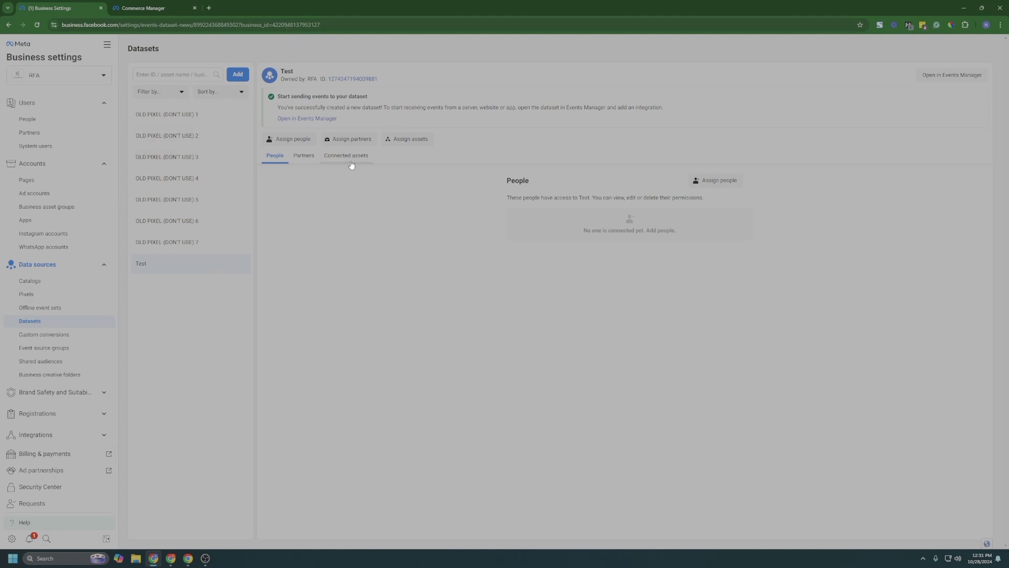
pyautogui.click(724, 183)
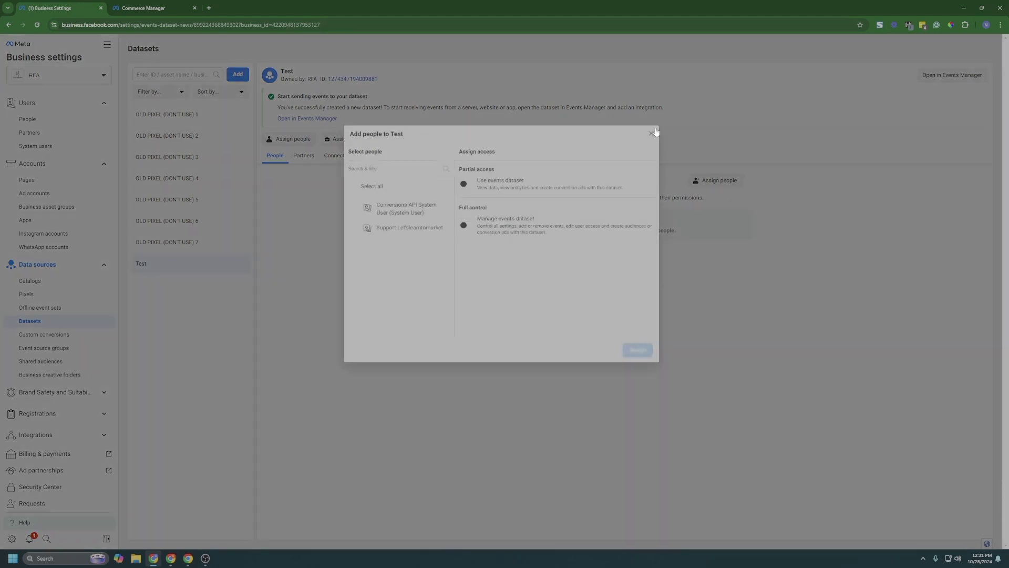
pyautogui.click(651, 133)
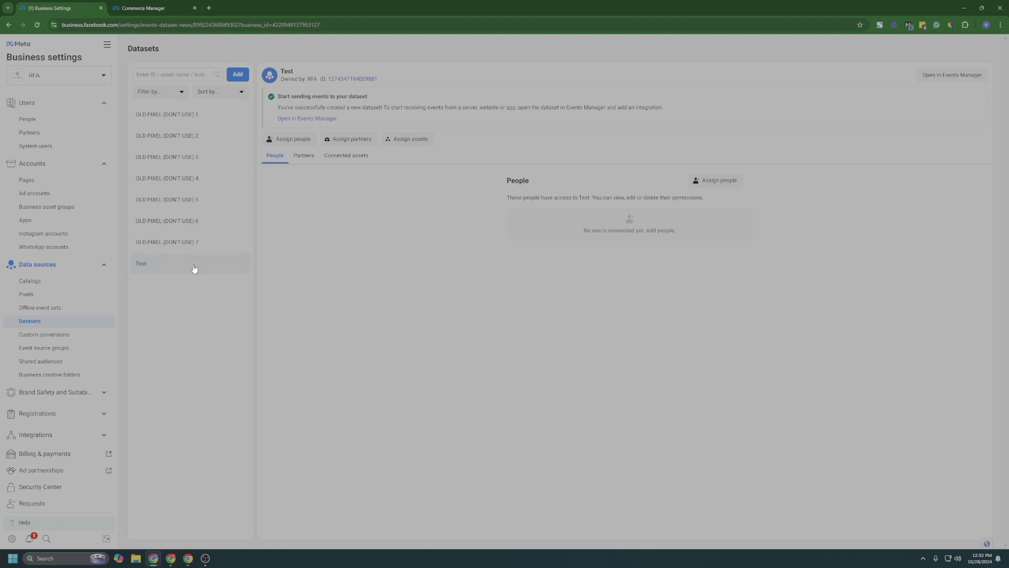
# Connect the RFA and RFA BU ad accounts to the Test dataset as assets.
pyautogui.click(356, 156)
pyautogui.click(718, 184)
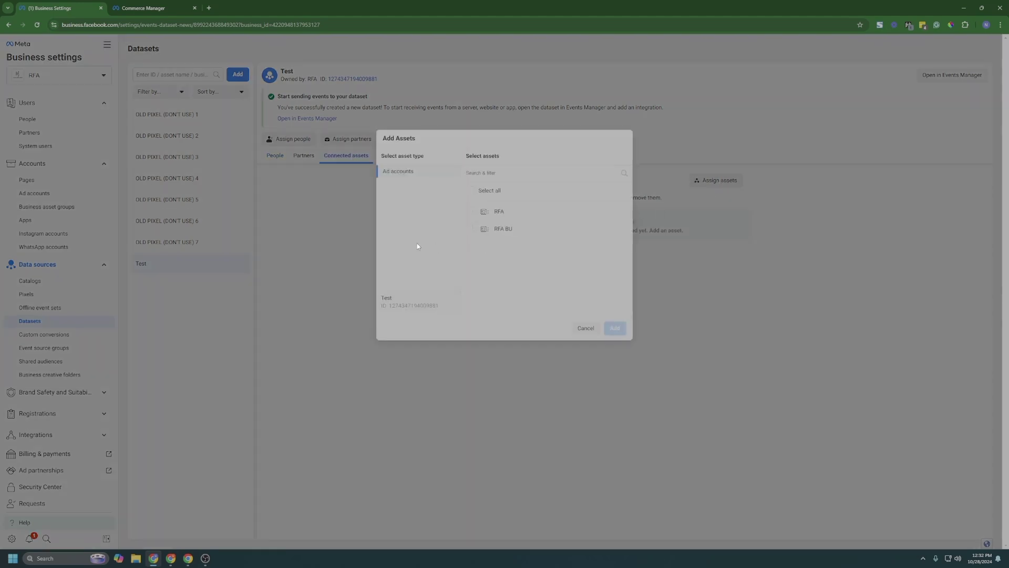
pyautogui.click(496, 212)
pyautogui.click(615, 328)
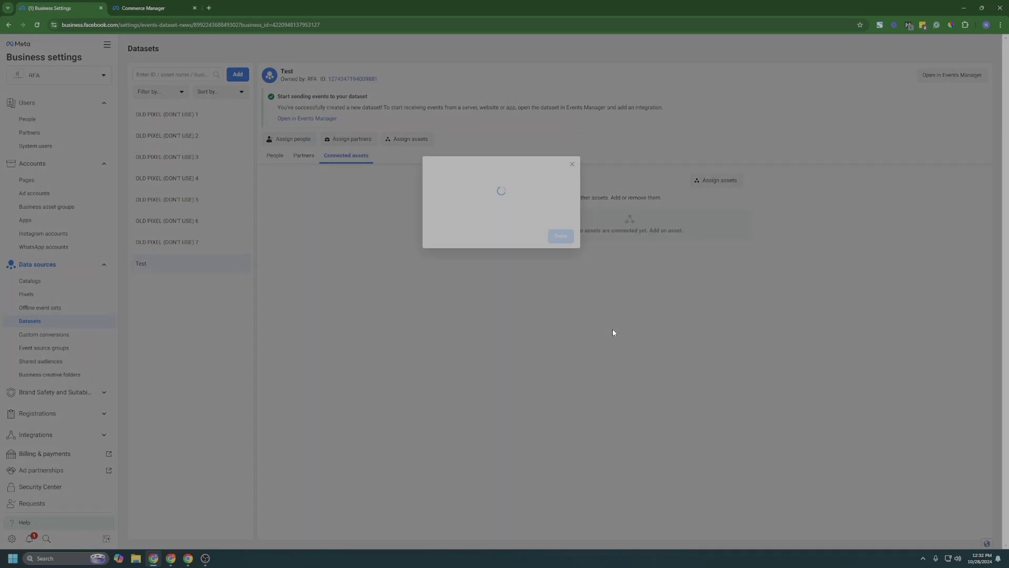
pyautogui.click(561, 232)
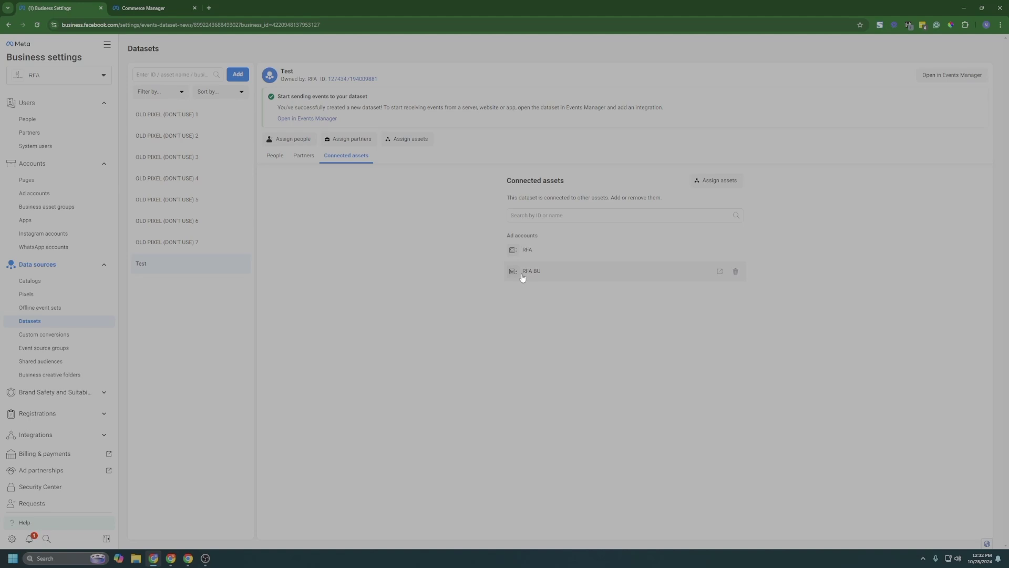
# Examine the Custom conversions, Event source groups, Shared audiences and Business creative folders sections under Data sources.
pyautogui.click(34, 335)
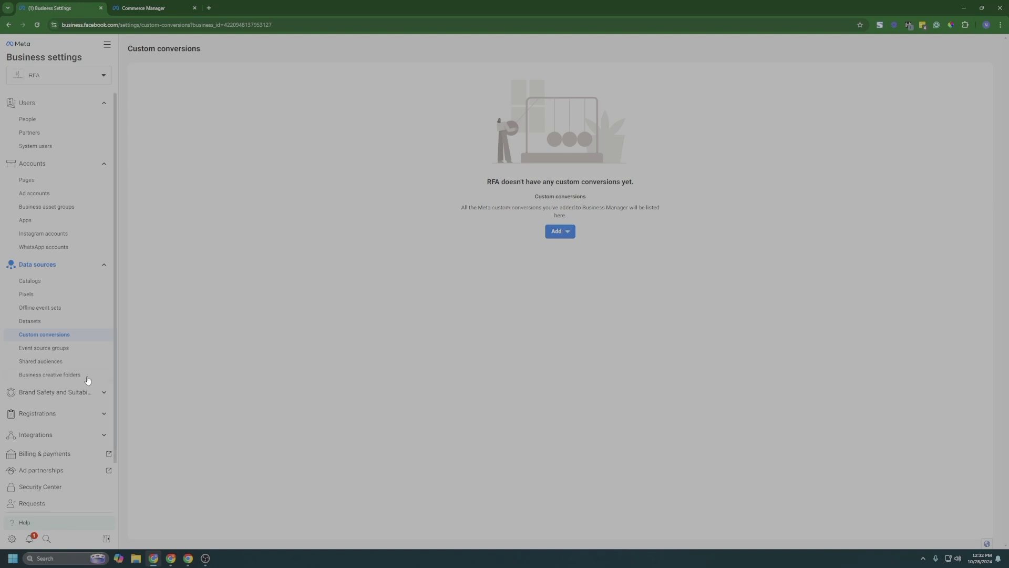
pyautogui.click(44, 347)
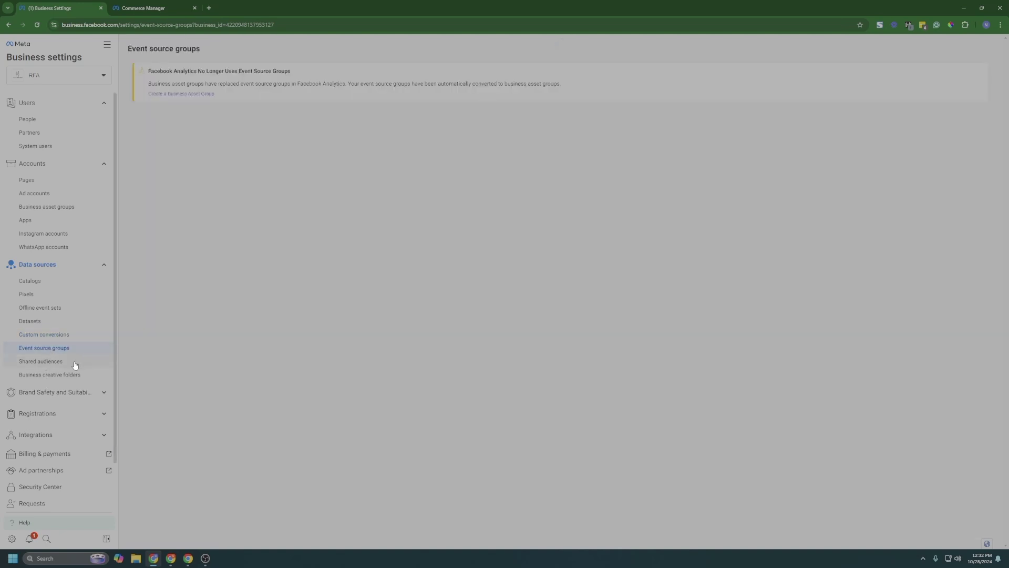
pyautogui.click(58, 361)
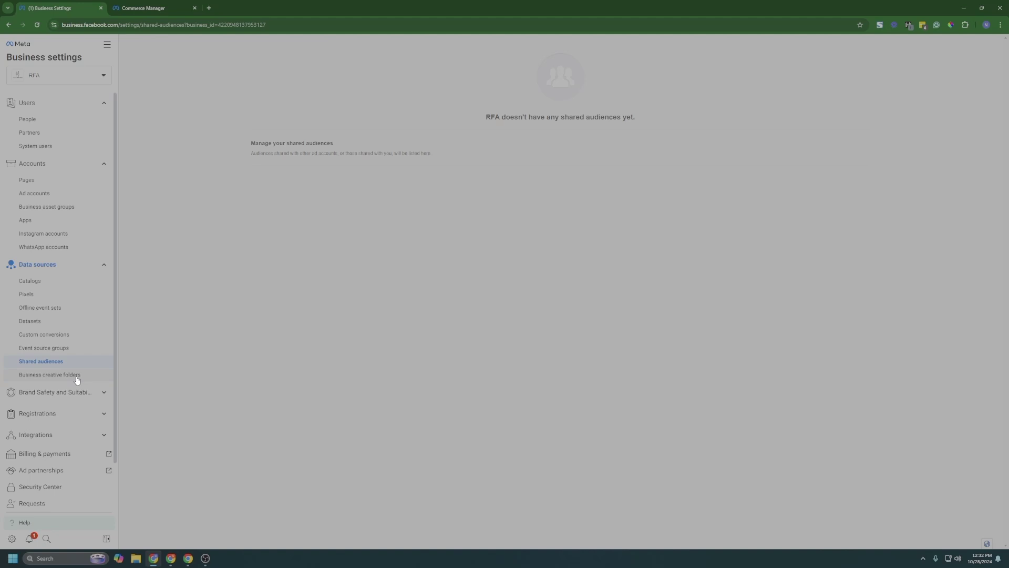
pyautogui.moveTo(271, 133); pyautogui.dragTo(440, 162)
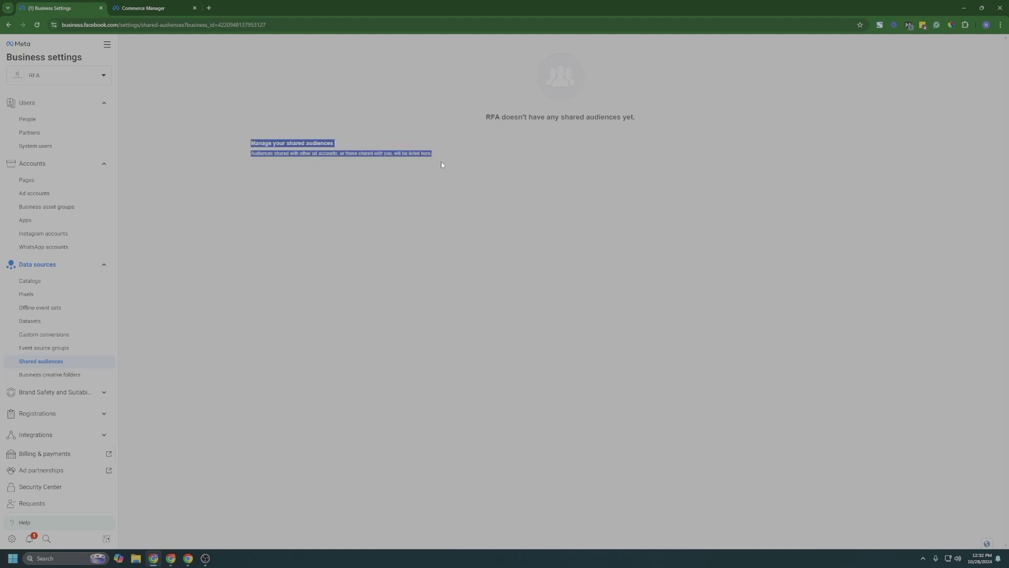
pyautogui.click(106, 45)
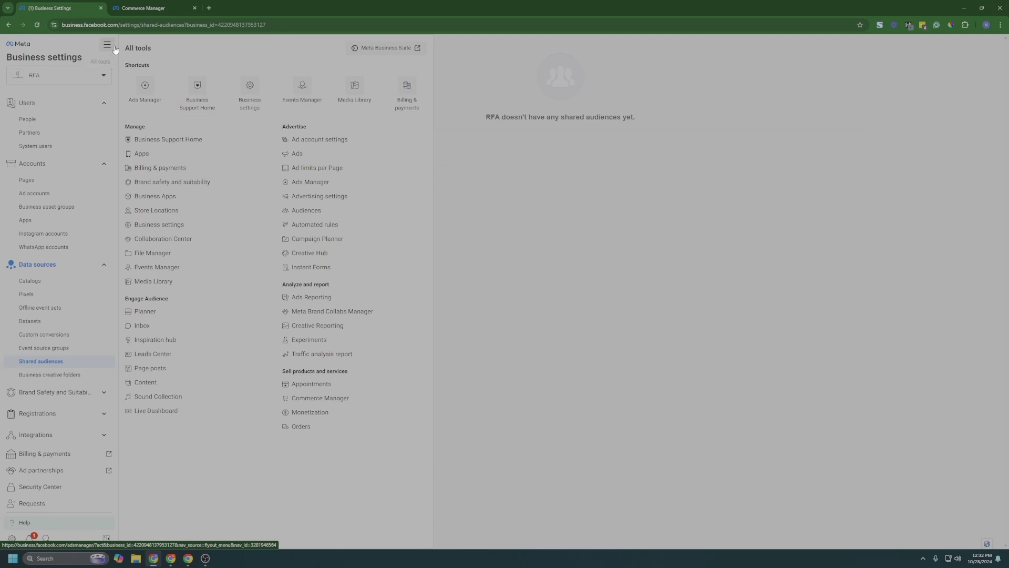
pyautogui.click(82, 374)
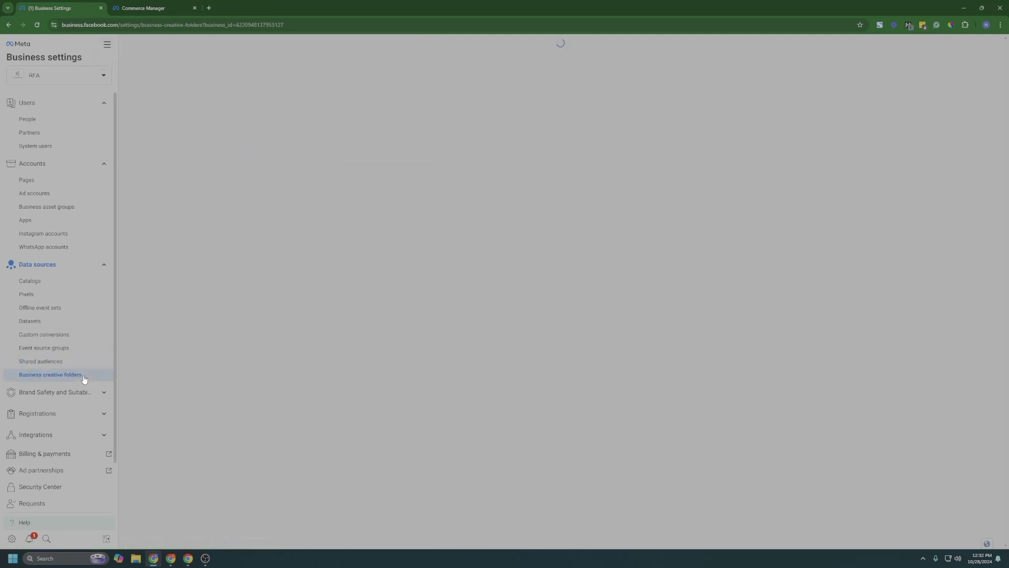
pyautogui.click(536, 329)
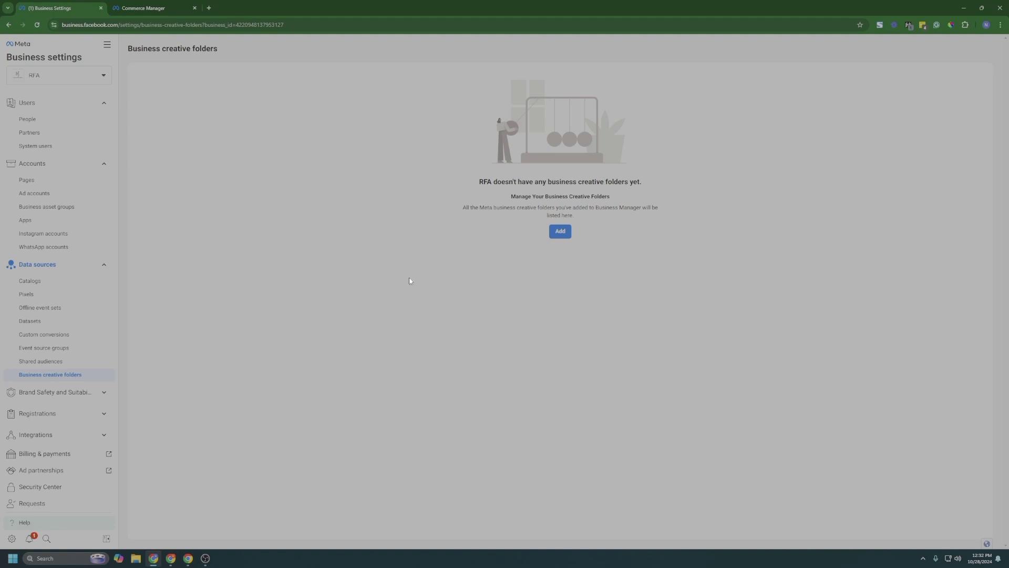
# View the Domains section under Brand Safety and Suitability and inspect the form for creating a new domain.
pyautogui.click(101, 393)
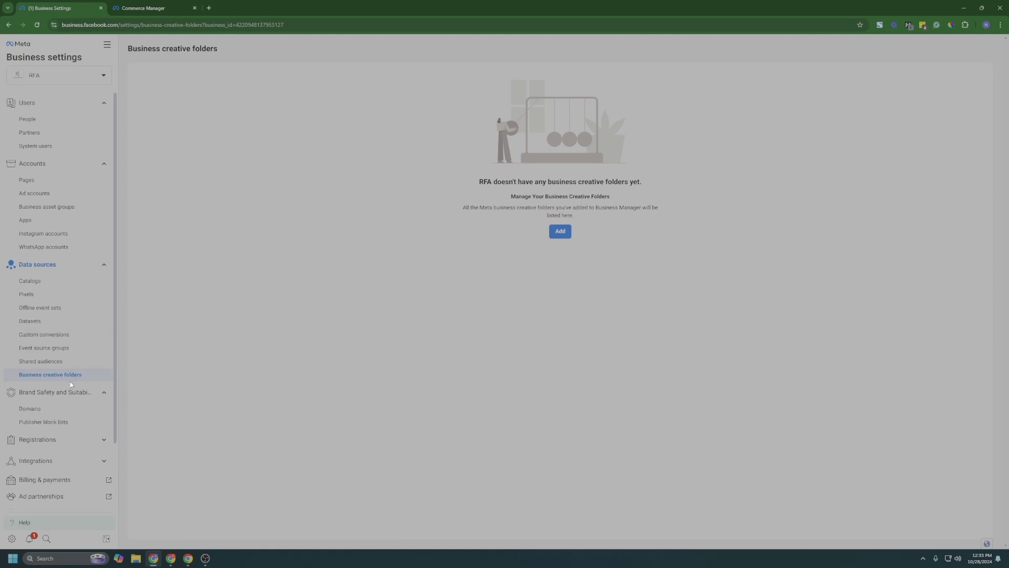
pyautogui.click(85, 414)
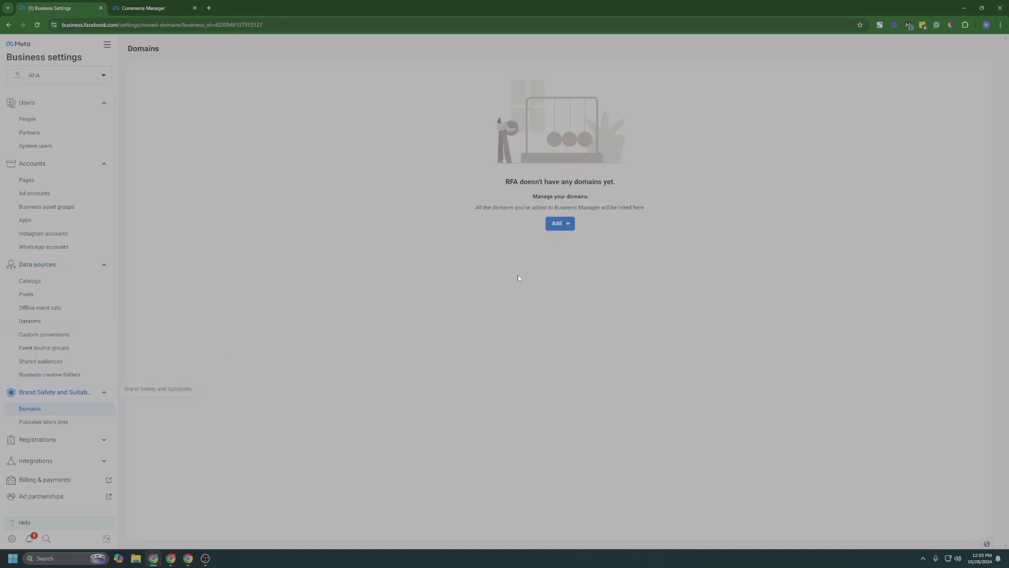
pyautogui.click(558, 224)
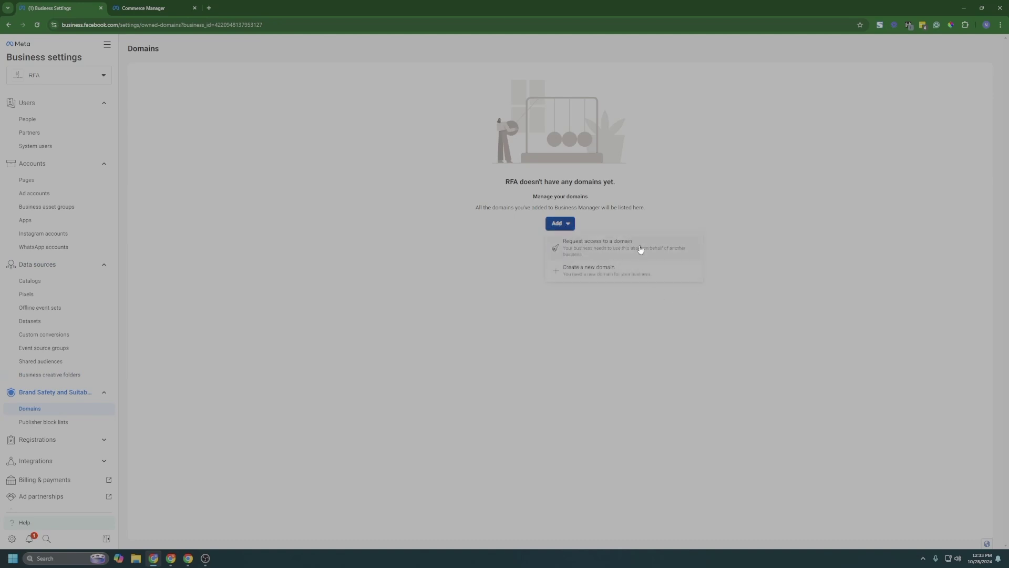
pyautogui.click(626, 273)
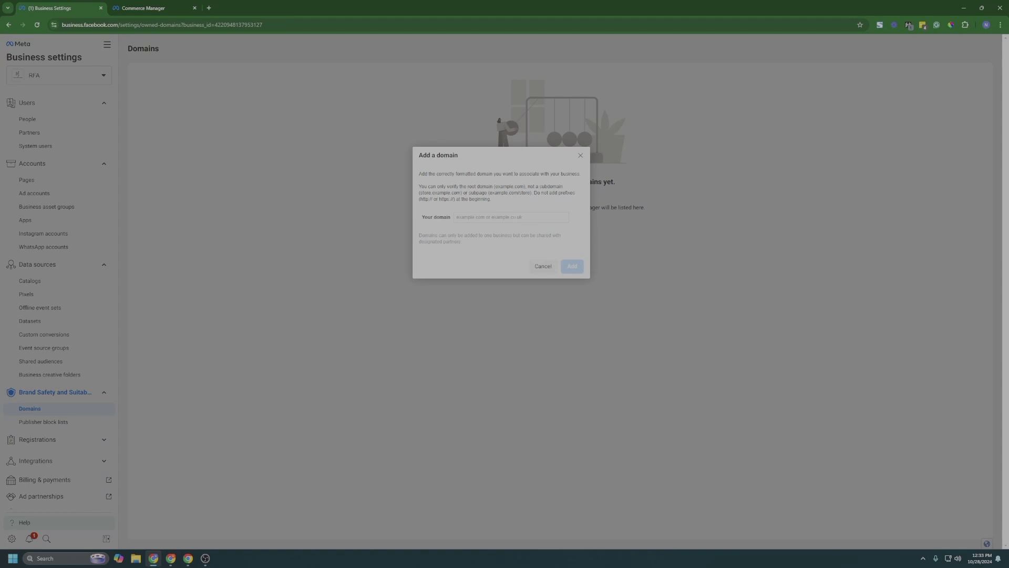
pyautogui.click(511, 217)
# View the Publisher block lists section, then the News Pages section under Registrations.
pyautogui.click(87, 418)
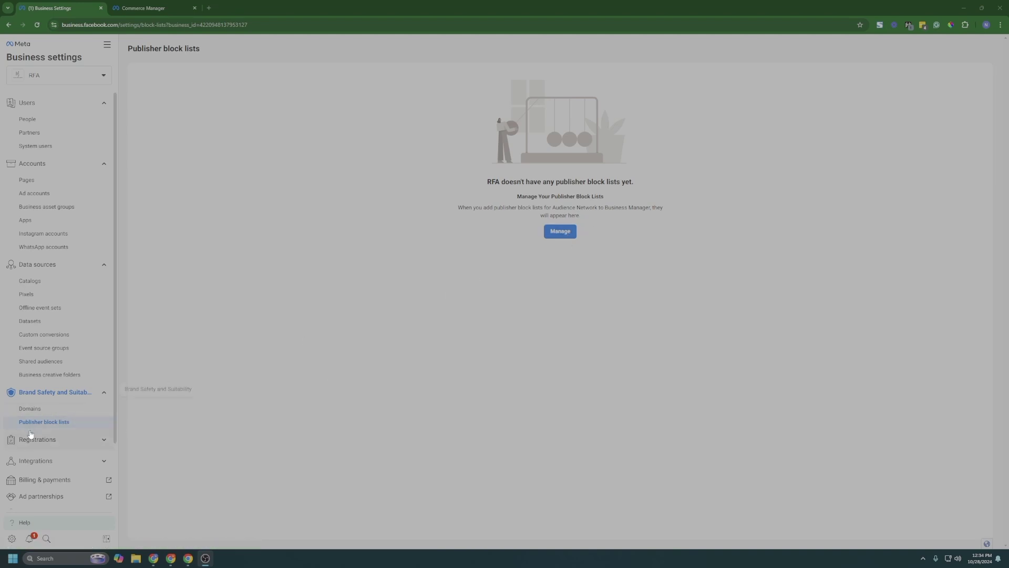
pyautogui.click(69, 439)
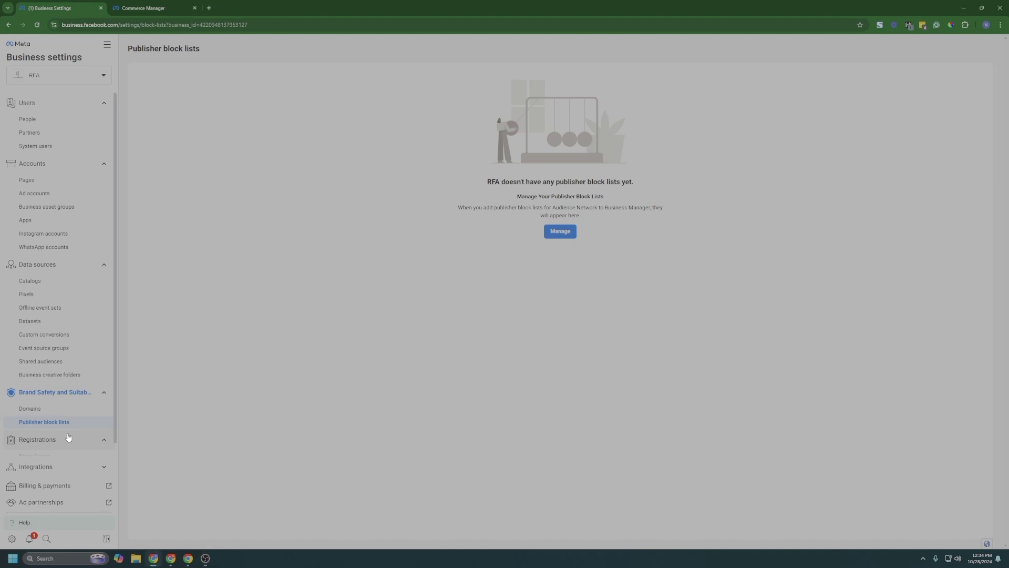
pyautogui.click(76, 457)
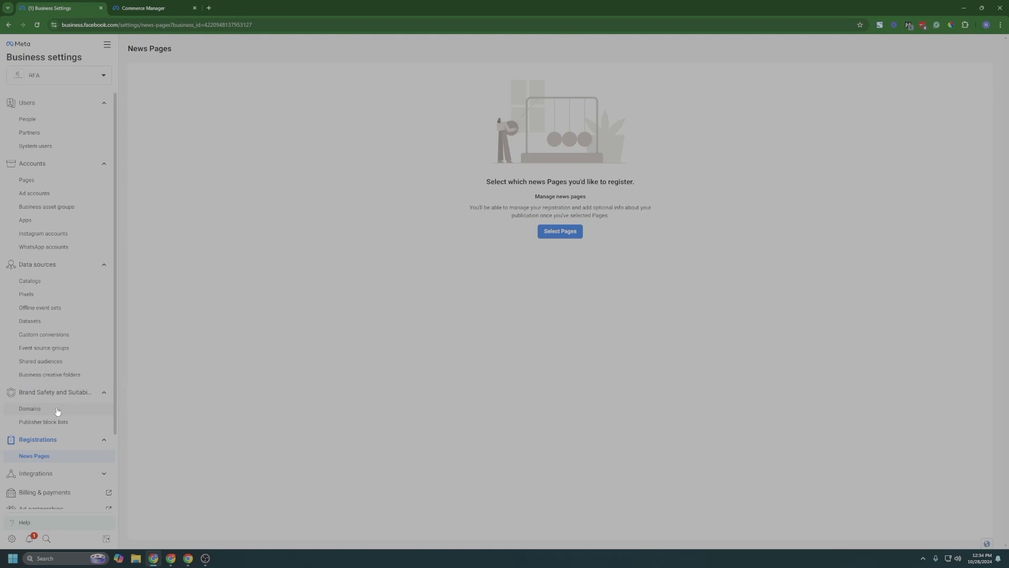
# View the Connected apps and Leads Access sections under Integrations, ending on Connected apps.
pyautogui.scroll(-2, 66, 407)
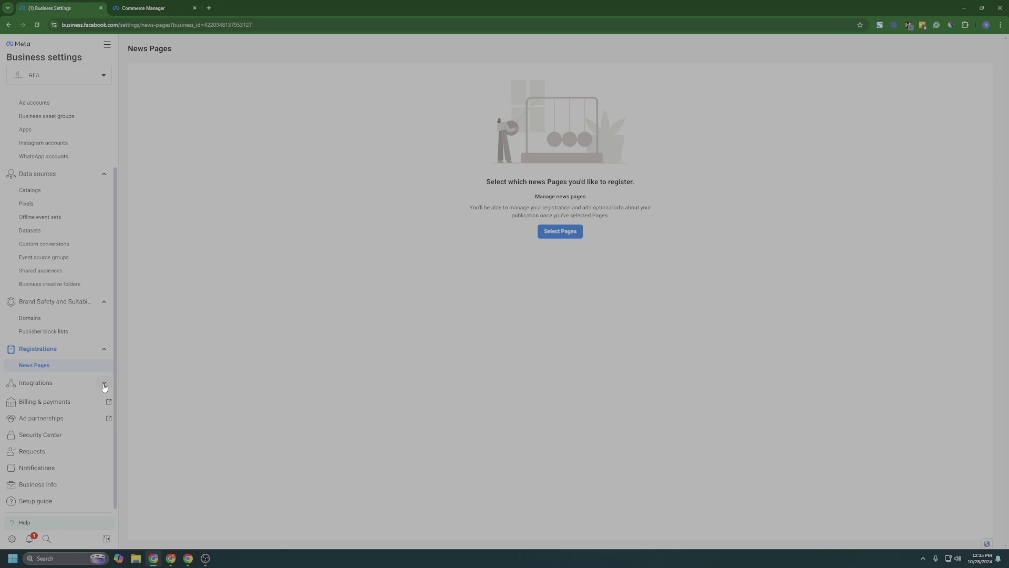
pyautogui.click(104, 385)
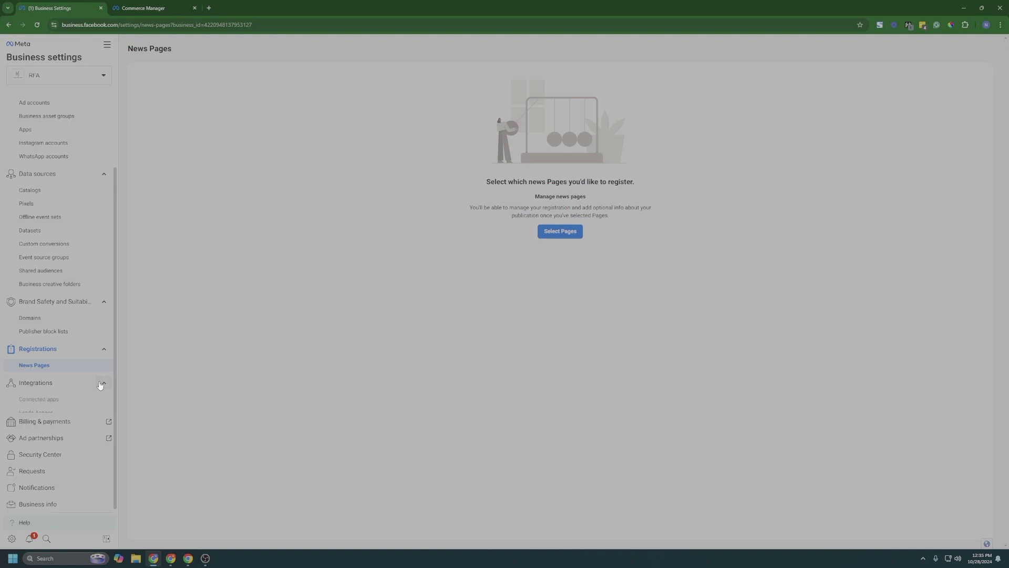
pyautogui.click(79, 402)
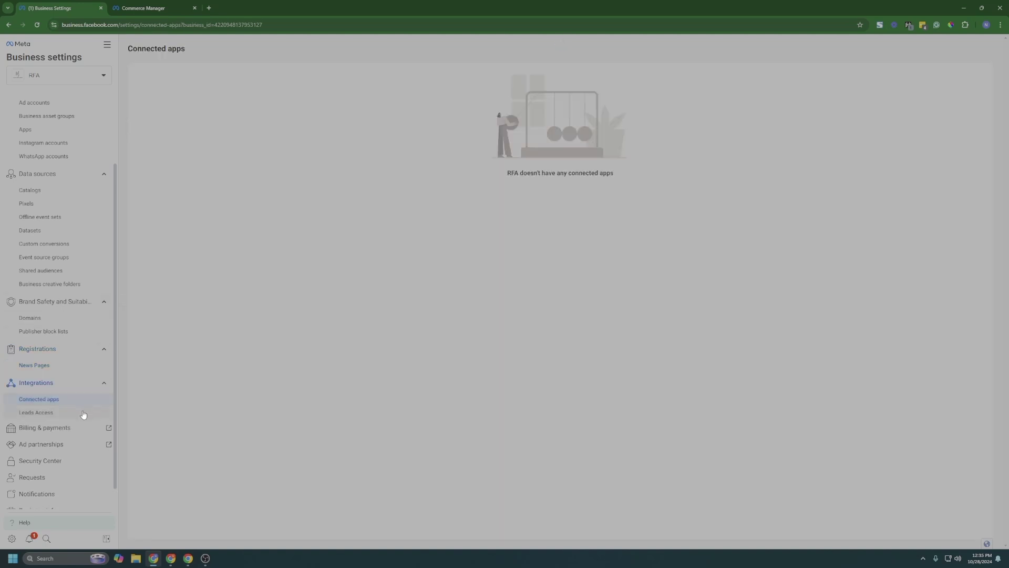
pyautogui.click(83, 413)
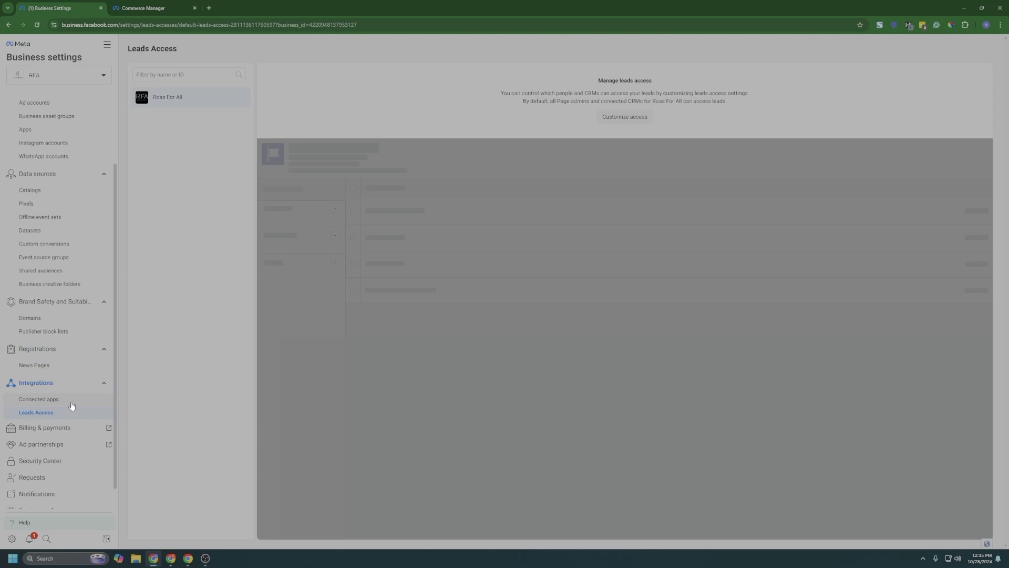
pyautogui.click(72, 401)
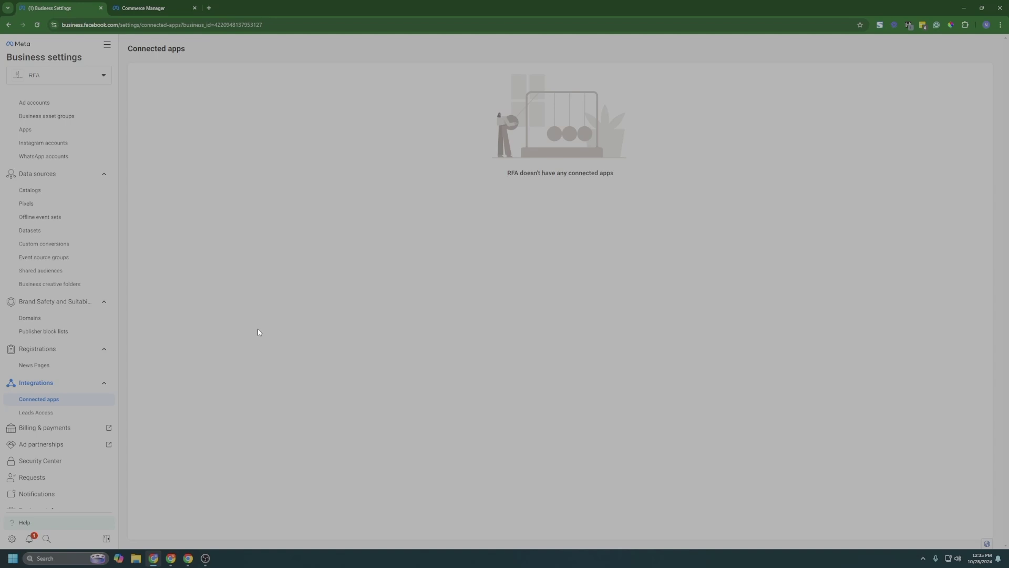
# Enable customized leads access for the Roas For All Page in Leads Access.
pyautogui.click(72, 412)
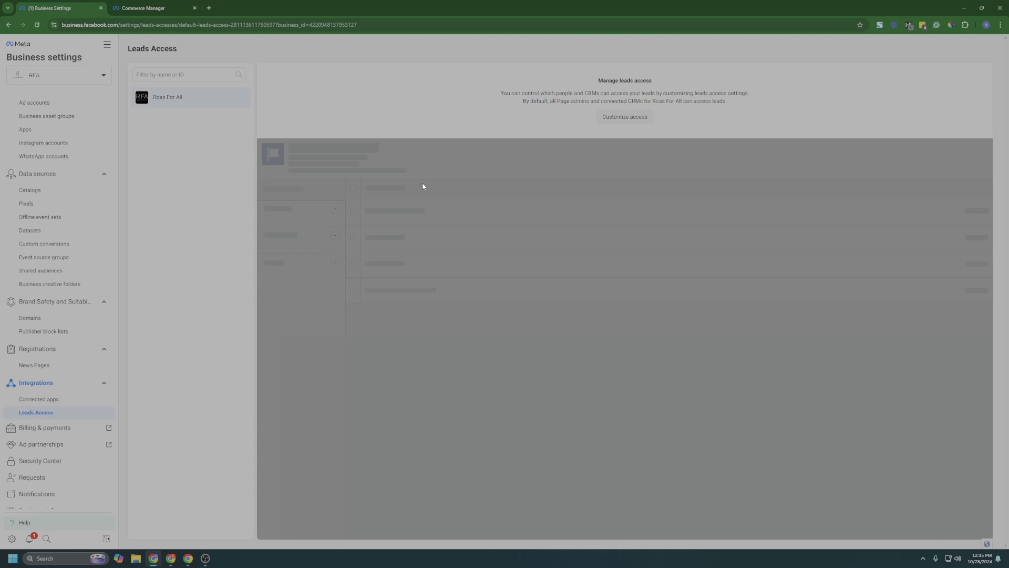
pyautogui.click(602, 117)
pyautogui.click(563, 220)
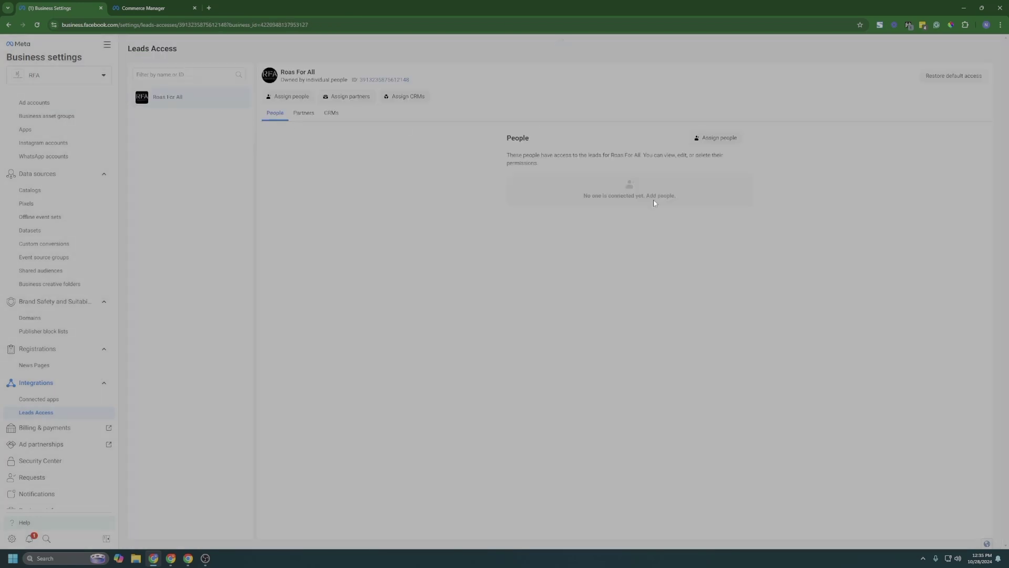
# Examine the partner and CRM leads access for Roas For All, including the CRM assignment dialog, and close it without assigning any.
pyautogui.click(304, 114)
pyautogui.click(332, 114)
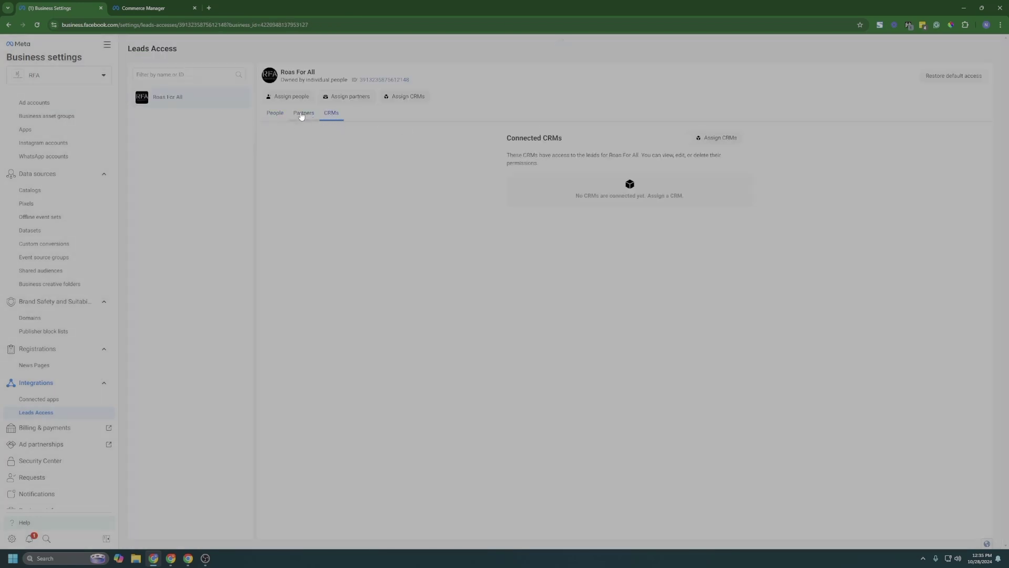
pyautogui.click(716, 139)
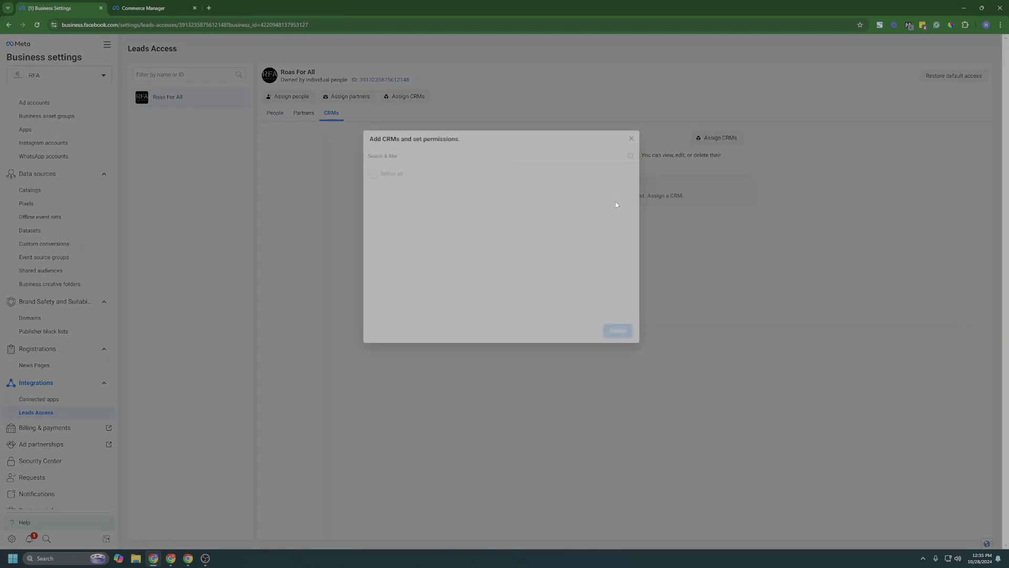
pyautogui.click(632, 138)
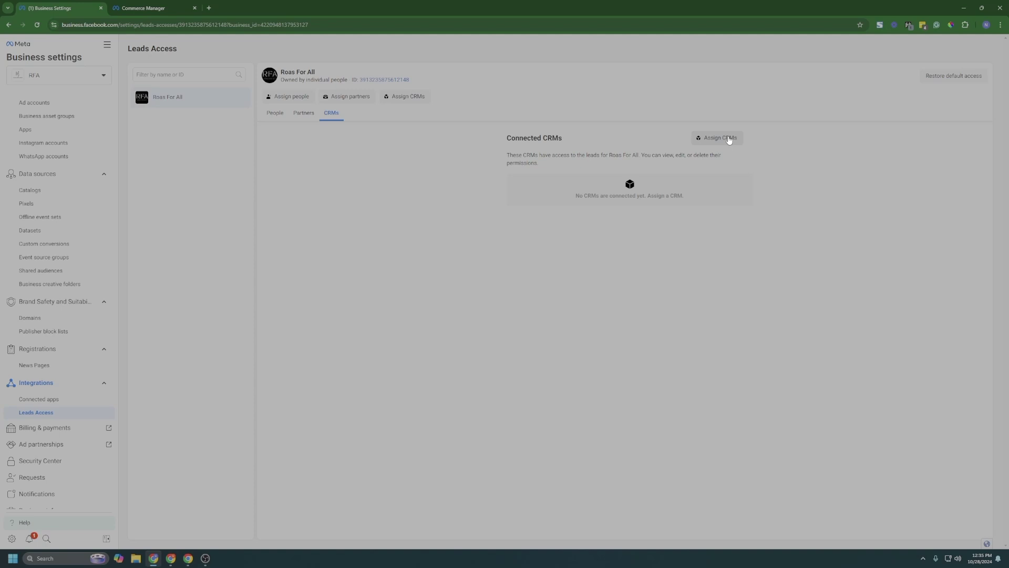
# View the partner leads access for Roas For All, then the Connected apps section under Integrations.
pyautogui.click(302, 116)
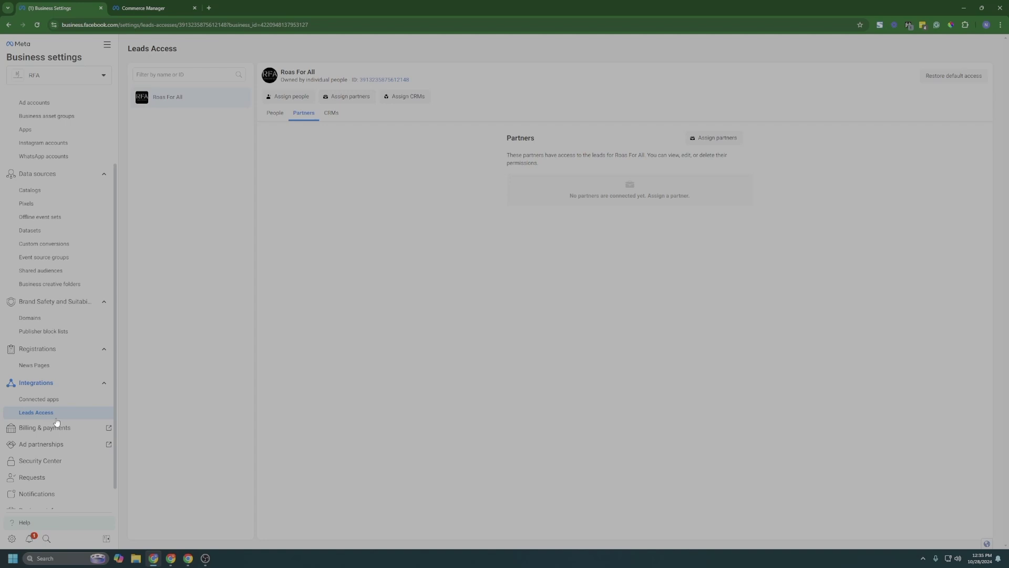
pyautogui.click(47, 398)
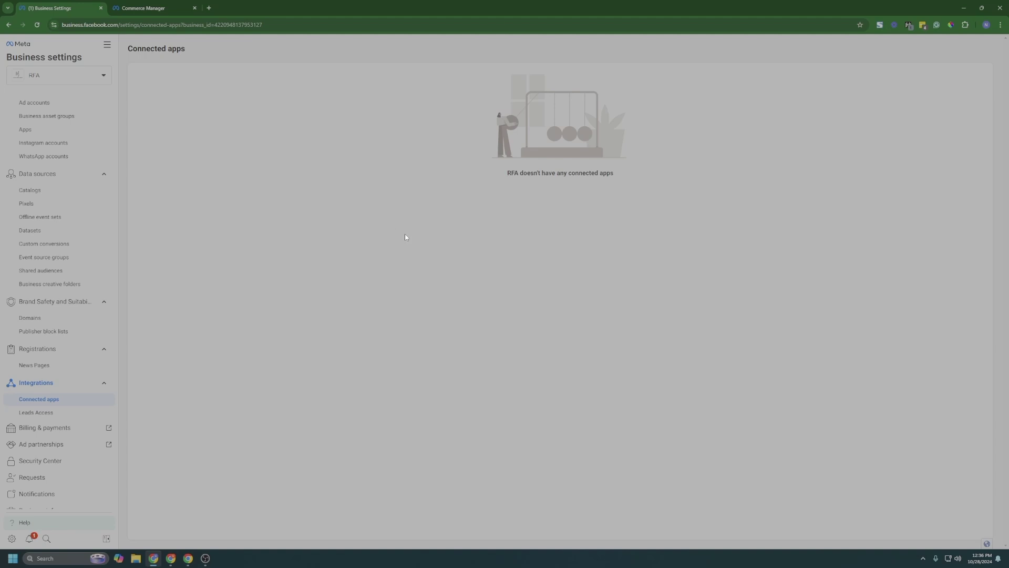
pyautogui.moveTo(173, 123); pyautogui.dragTo(604, 185)
pyautogui.click(730, 239)
# View the sent requests on the Ad partnerships page, then return to Business settings and check the business portfolio list, keeping RFA selected.
pyautogui.scroll(-1, 79, 398)
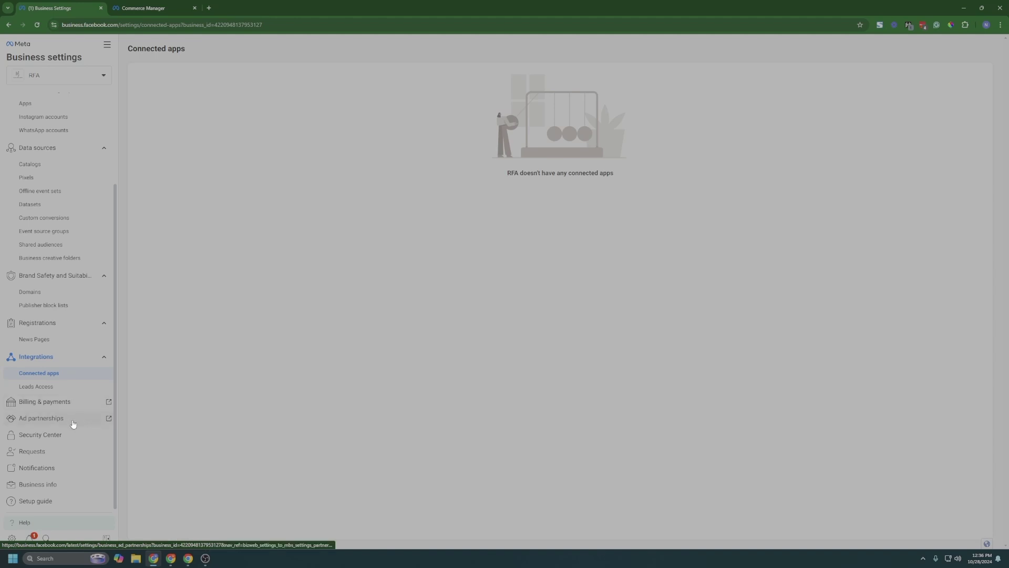
pyautogui.click(73, 423)
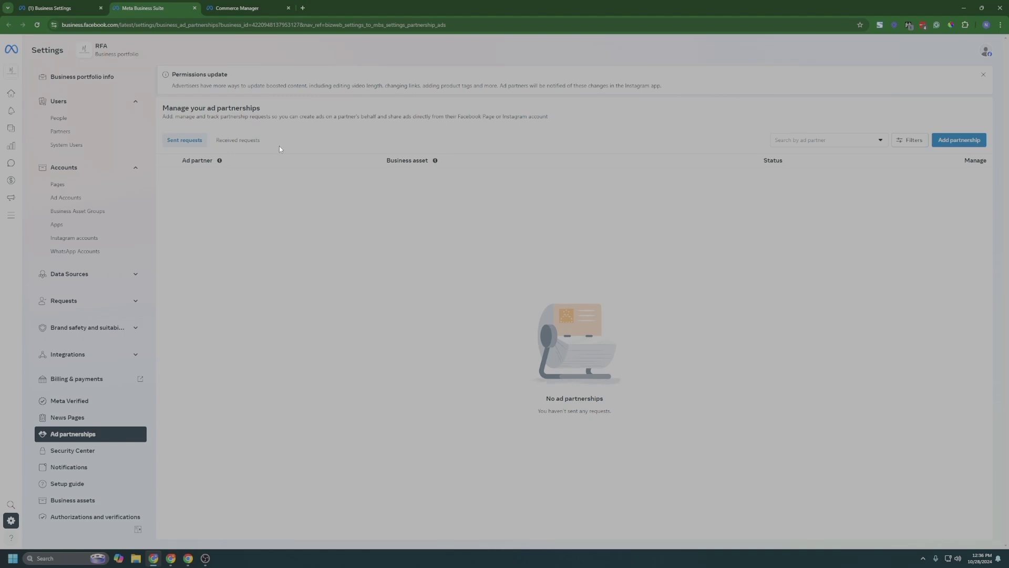
pyautogui.moveTo(295, 112); pyautogui.dragTo(494, 121)
pyautogui.click(494, 122)
pyautogui.click(84, 5)
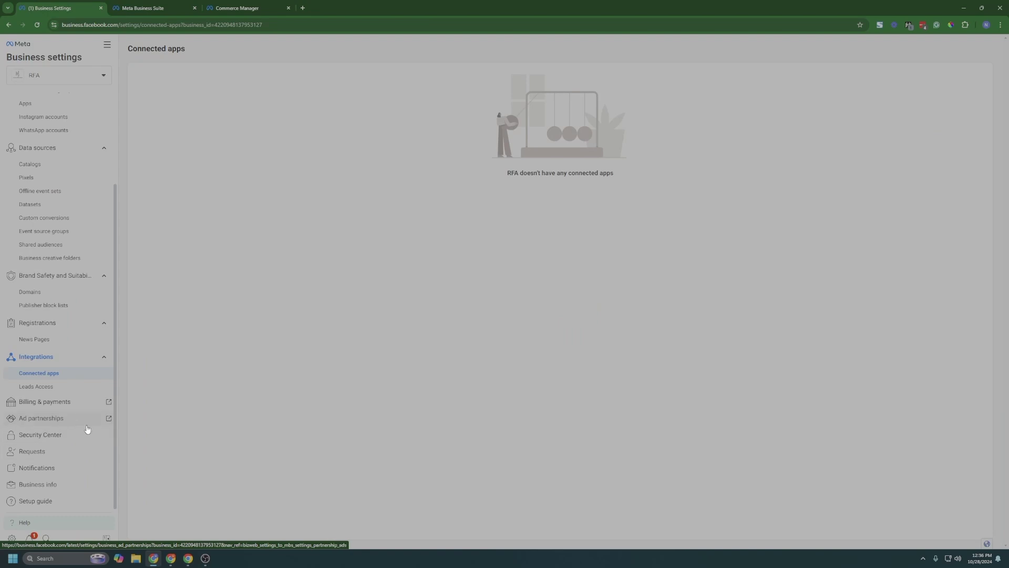
pyautogui.click(77, 74)
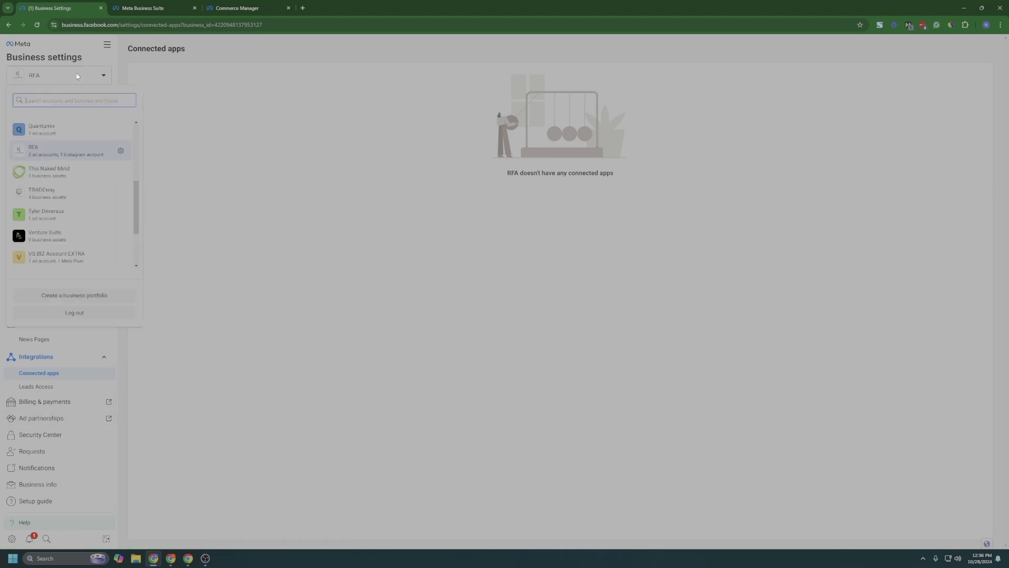
pyautogui.click(95, 82)
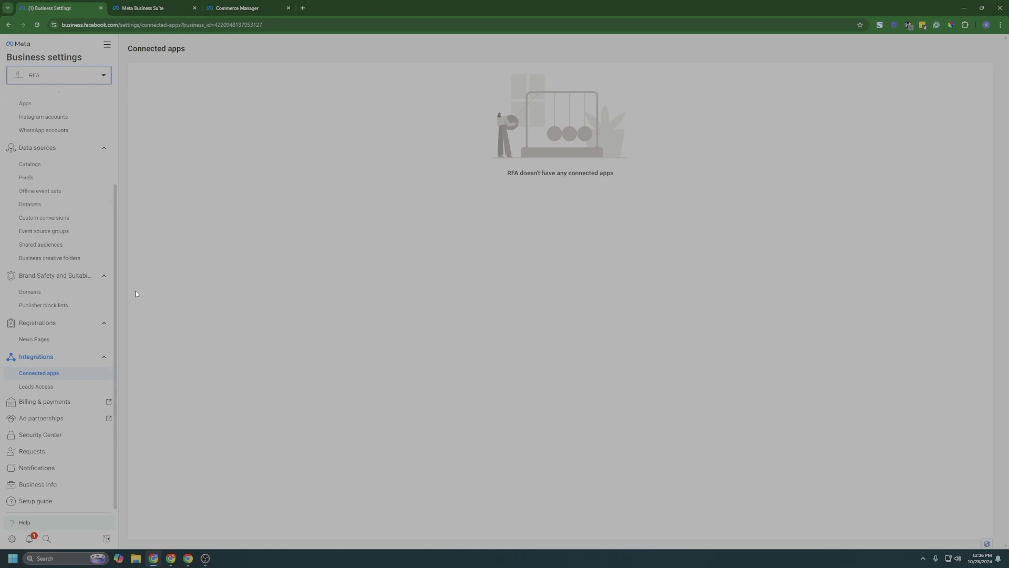
# Open the Security Center and examine the business verification status for RFA.
pyautogui.click(66, 441)
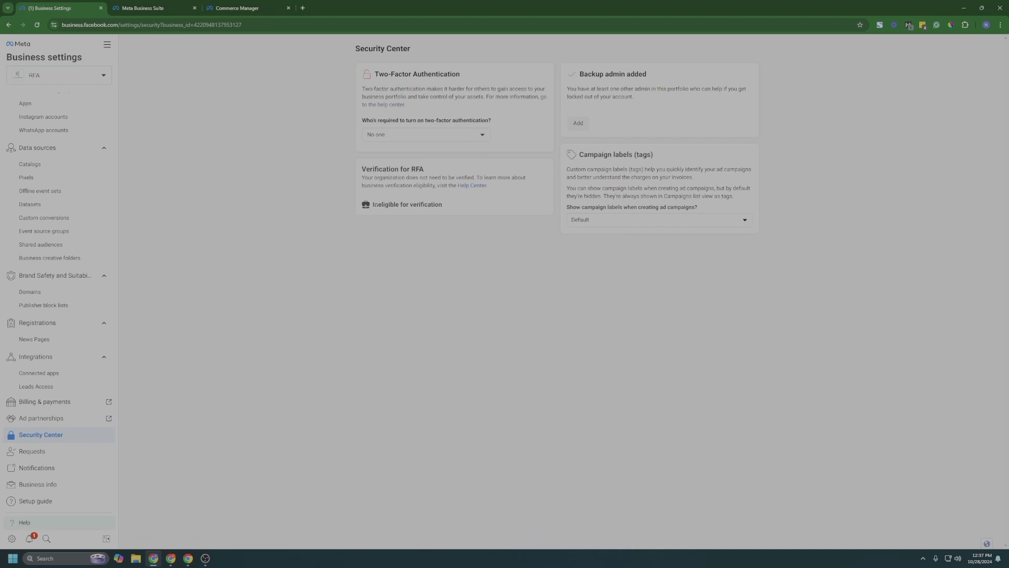
pyautogui.moveTo(374, 204); pyautogui.dragTo(491, 219)
pyautogui.click(494, 222)
pyautogui.moveTo(364, 210)
pyautogui.mouseDown()
pyautogui.moveTo(465, 207)
pyautogui.moveTo(350, 209)
pyautogui.mouseUp()
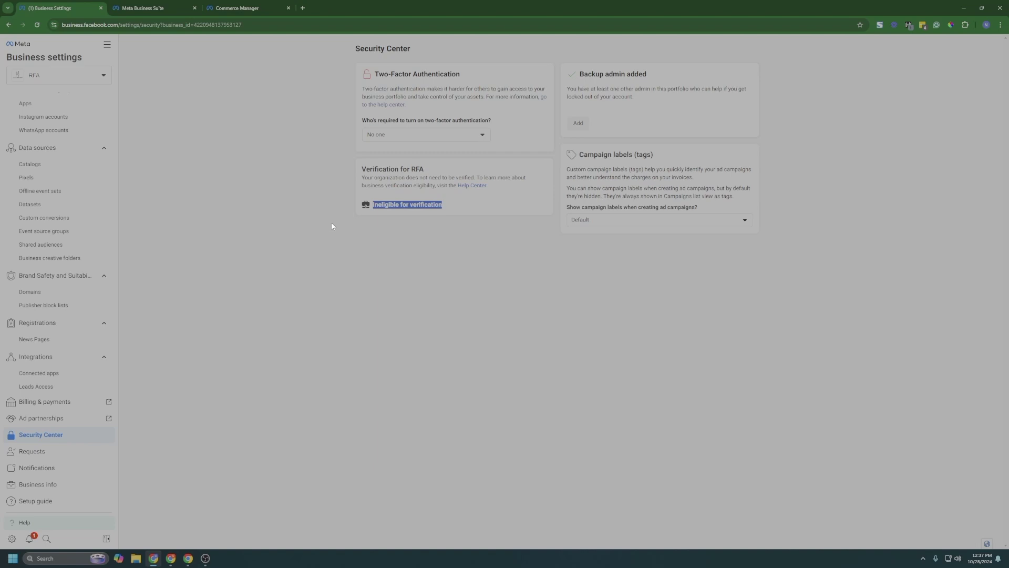
# Review the Two-Factor Authentication section and its requirement options, leaving the setting at No one.
pyautogui.click(436, 136)
pyautogui.click(506, 145)
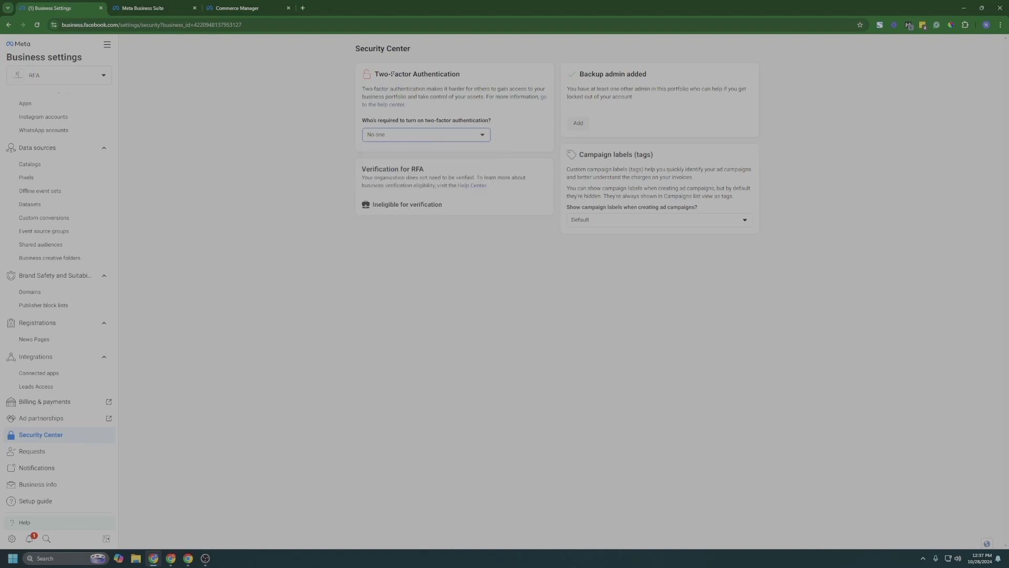
pyautogui.moveTo(373, 74); pyautogui.dragTo(507, 134)
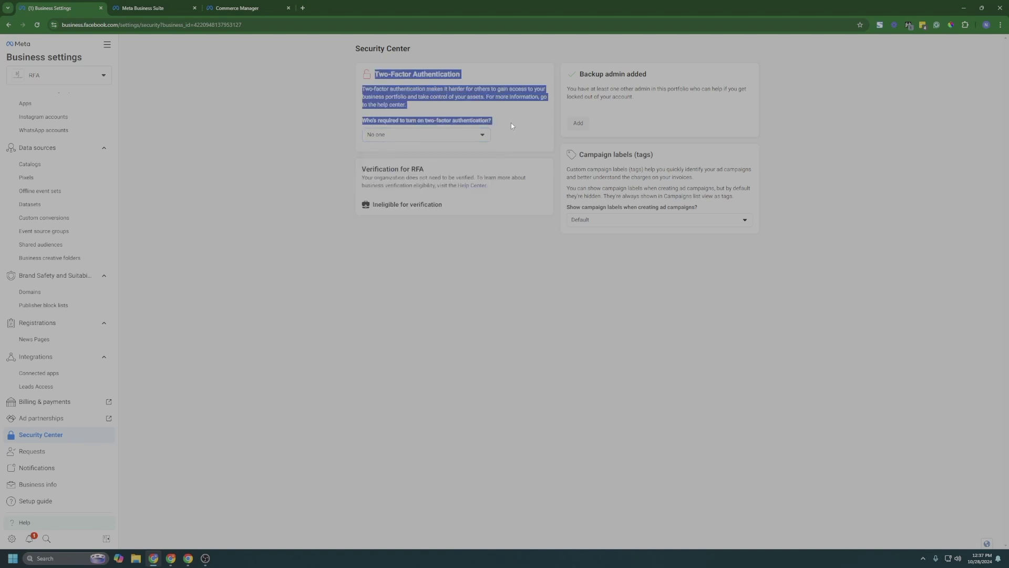
pyautogui.click(511, 125)
pyautogui.moveTo(461, 109); pyautogui.dragTo(370, 77)
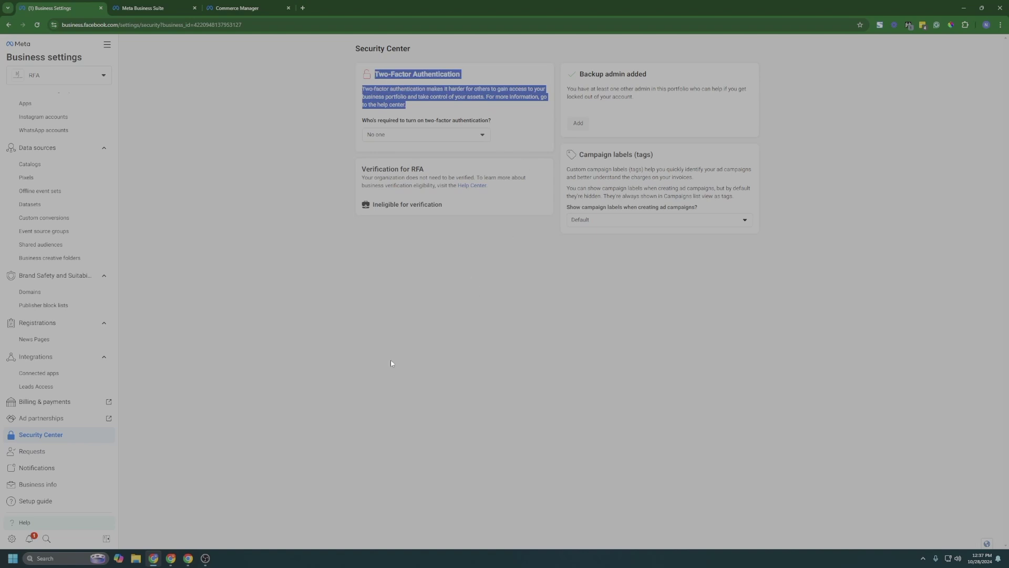
# Examine the Received, Sent, Invitations and Access review lists in the Requests section, ending on Received.
pyautogui.click(91, 450)
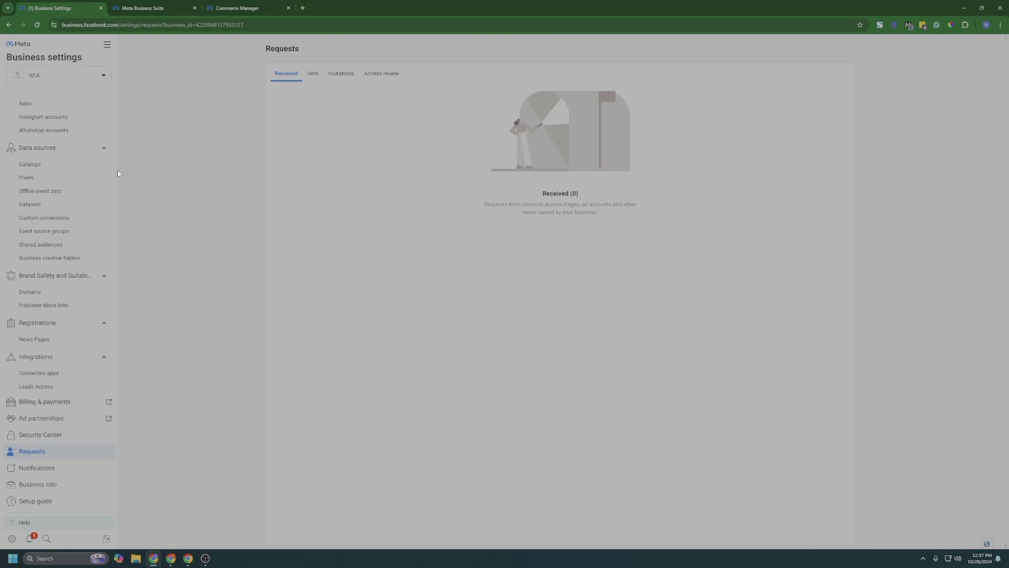
pyautogui.scroll(3, 50, 206)
pyautogui.scroll(-3, 71, 255)
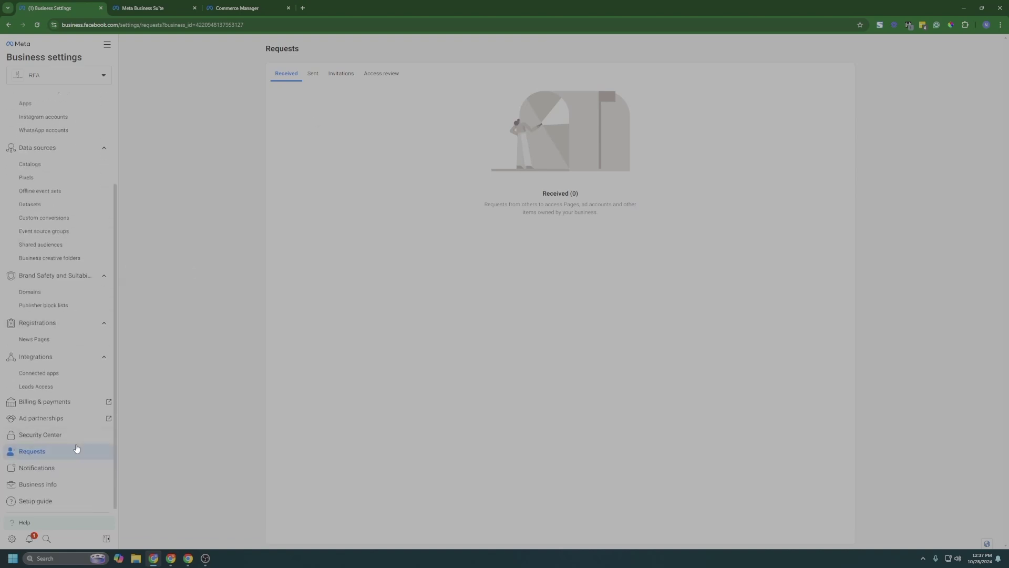
pyautogui.click(316, 77)
pyautogui.click(347, 76)
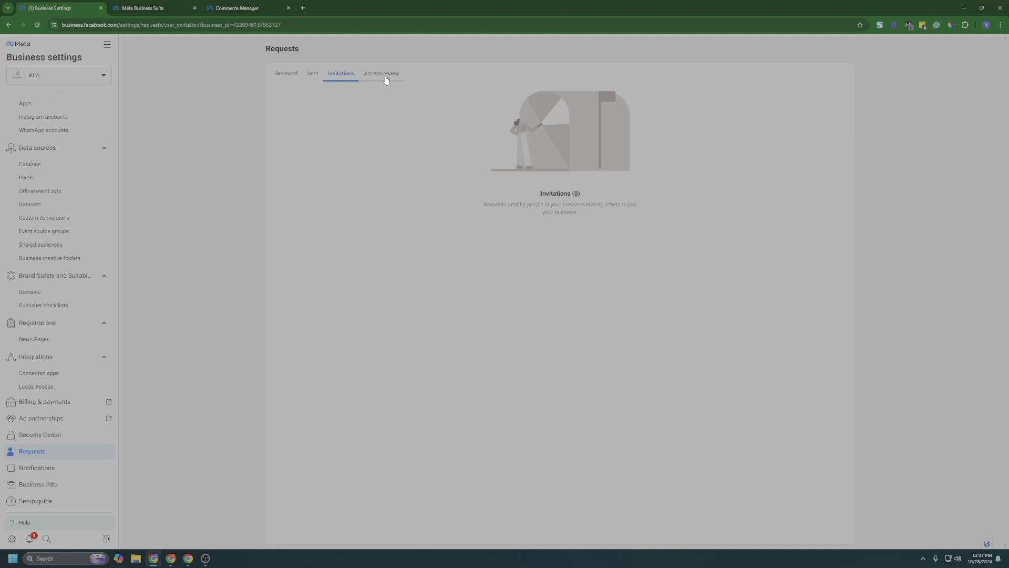
pyautogui.click(300, 75)
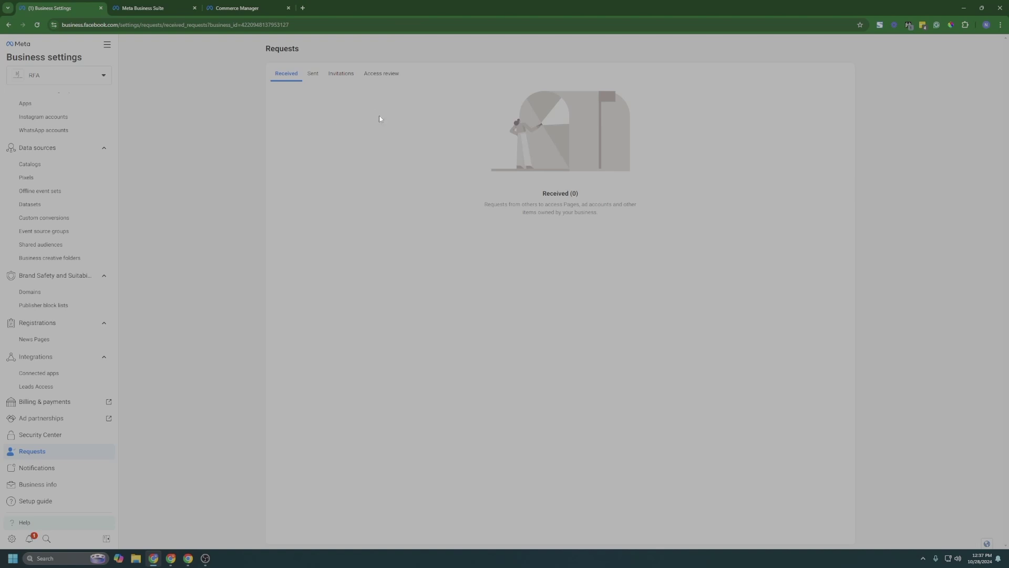
pyautogui.click(314, 76)
pyautogui.click(341, 73)
pyautogui.click(381, 74)
pyautogui.click(295, 77)
# Open the Notifications section to view the notification settings for the business.
pyautogui.click(54, 467)
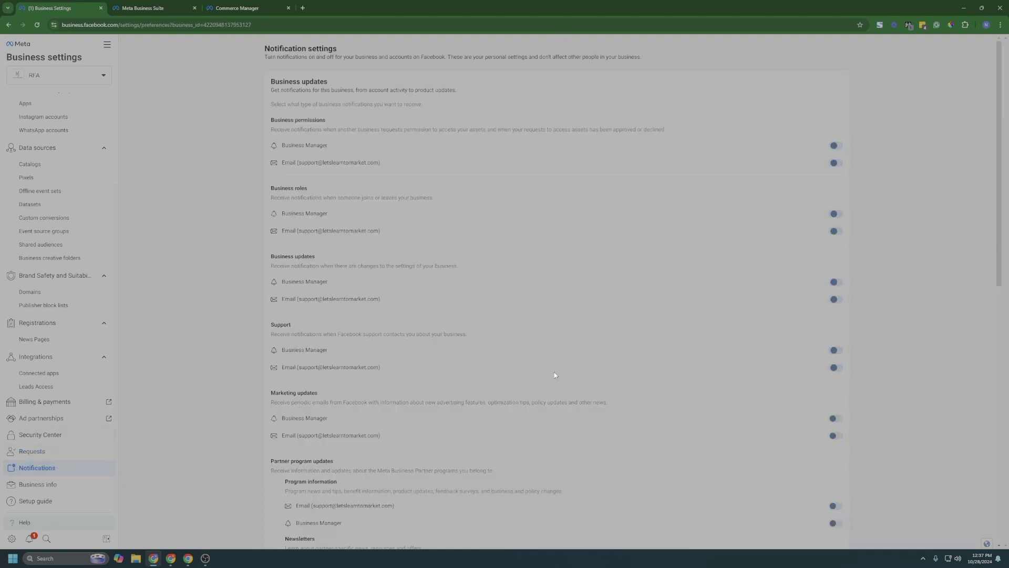